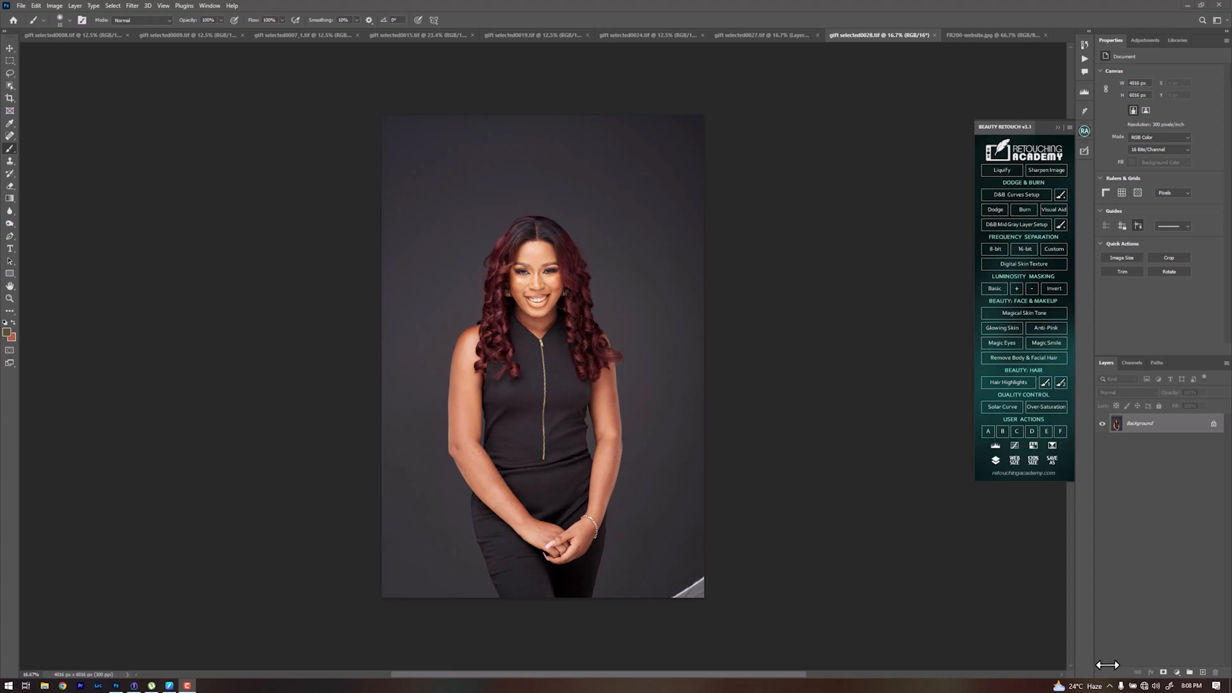
Open the Huion tablet driver's digital pen pressure sensitivity settings and try a few strokes in the pressure test, clearing them each time.
left_click(1109, 686)
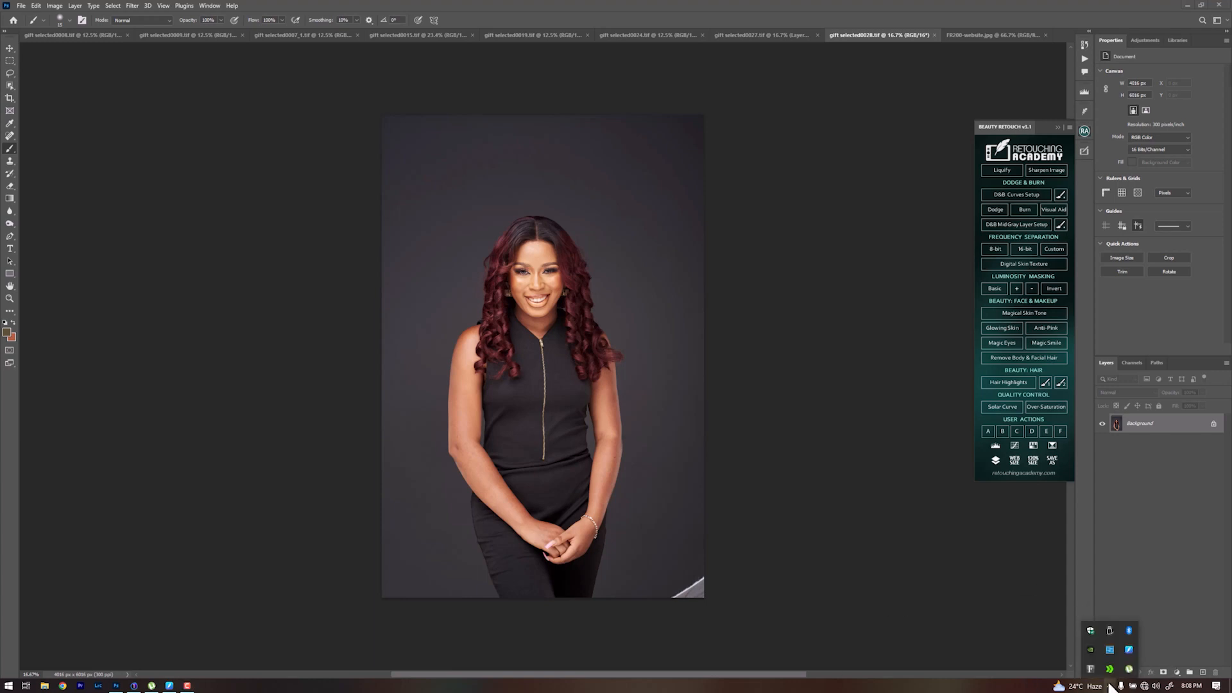
left_click(1127, 648)
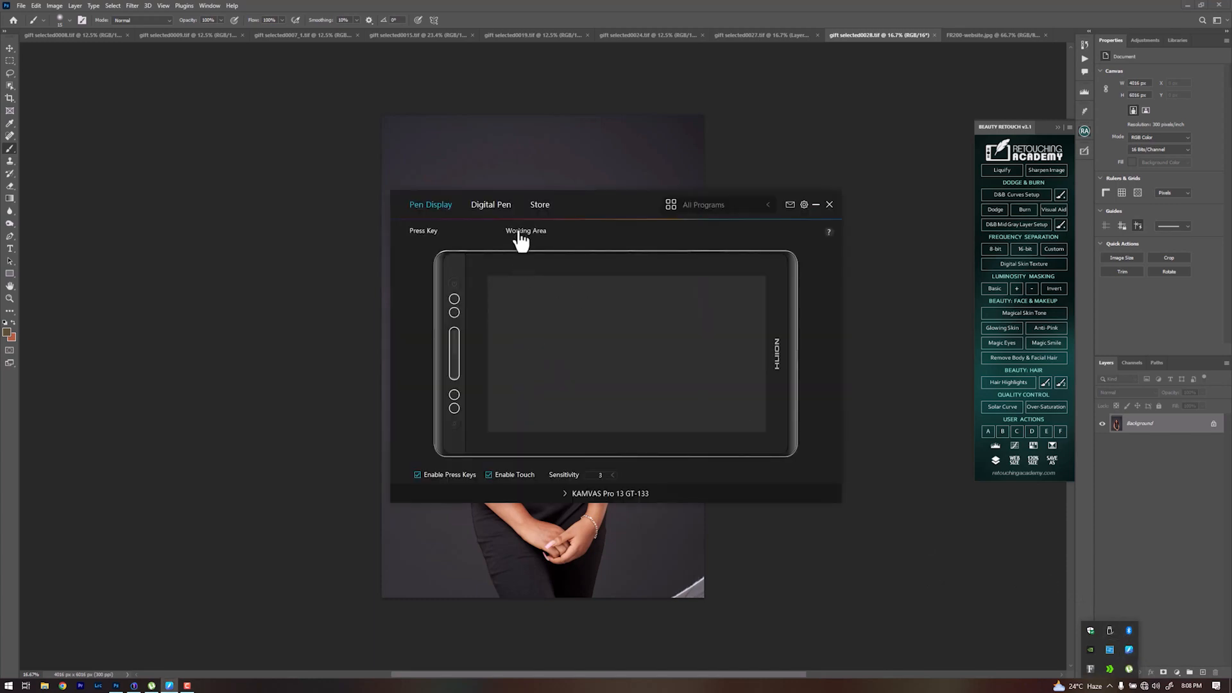
left_click(498, 214)
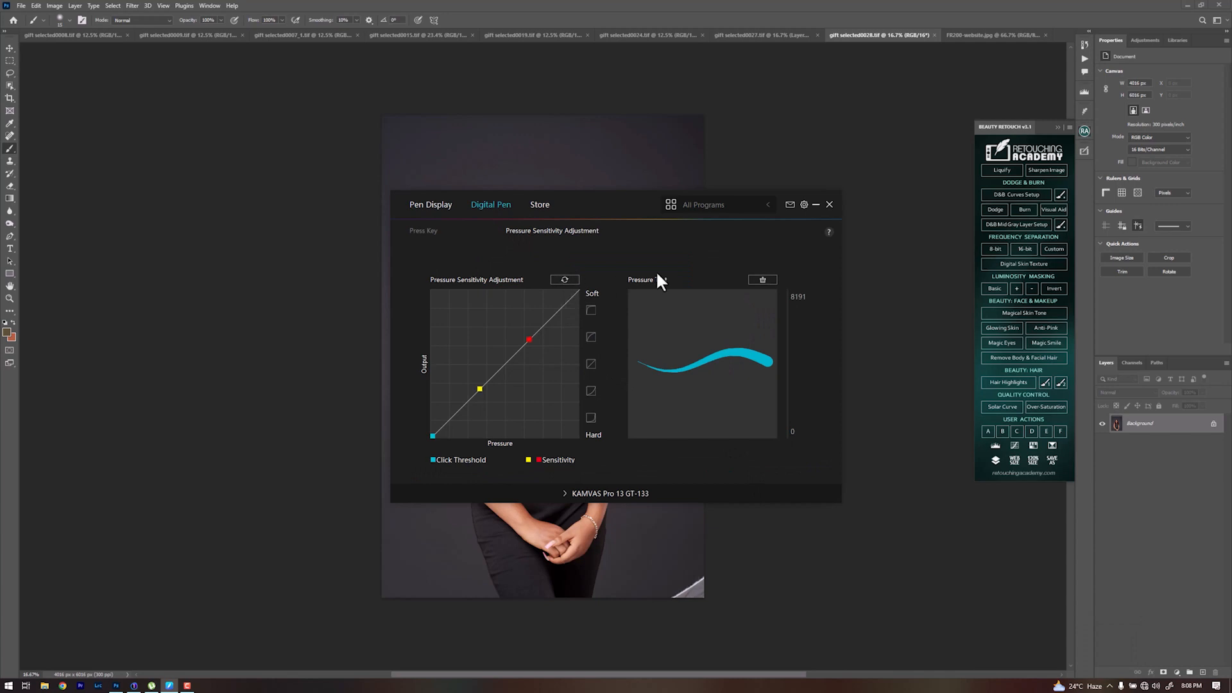
left_click(763, 281)
mouse_move(704, 338)
left_mouse_down()
mouse_move(692, 352)
mouse_move(773, 352)
left_mouse_up()
left_click(762, 280)
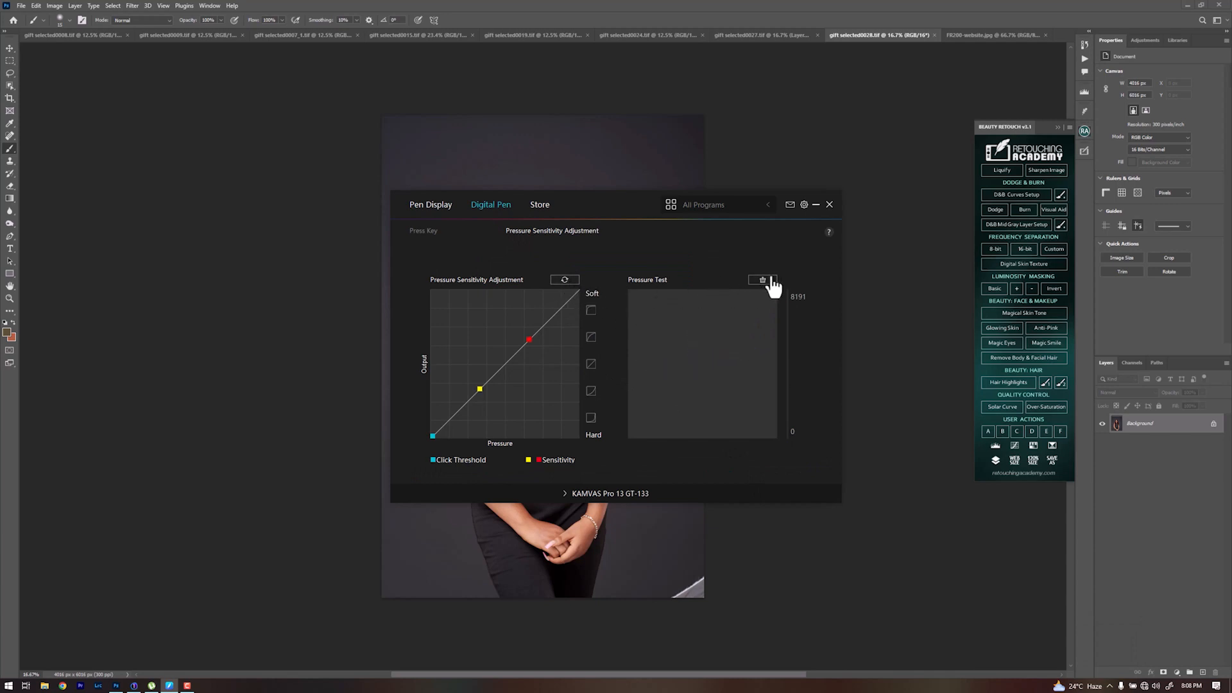
mouse_move(679, 328)
left_mouse_down()
mouse_move(699, 370)
mouse_move(772, 362)
left_mouse_up()
left_click(763, 281)
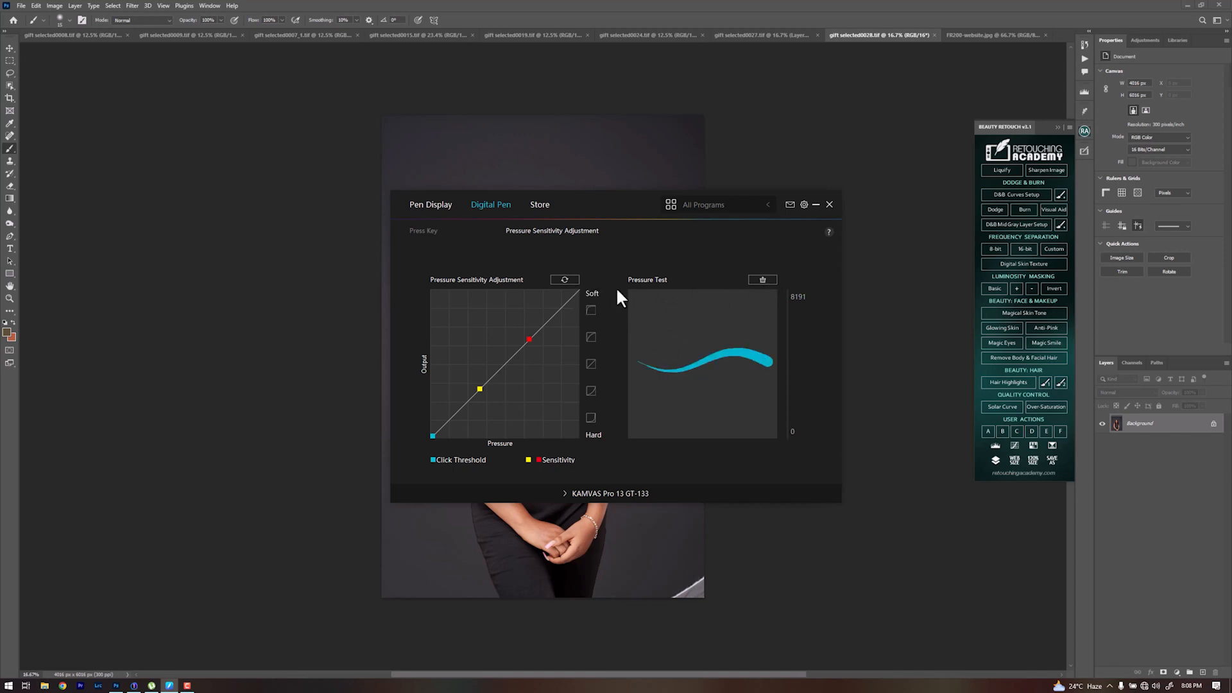
Return to the portrait in Photoshop and crop it to a 4:5 ratio, shifting the woman higher in the frame.
left_click(1155, 422)
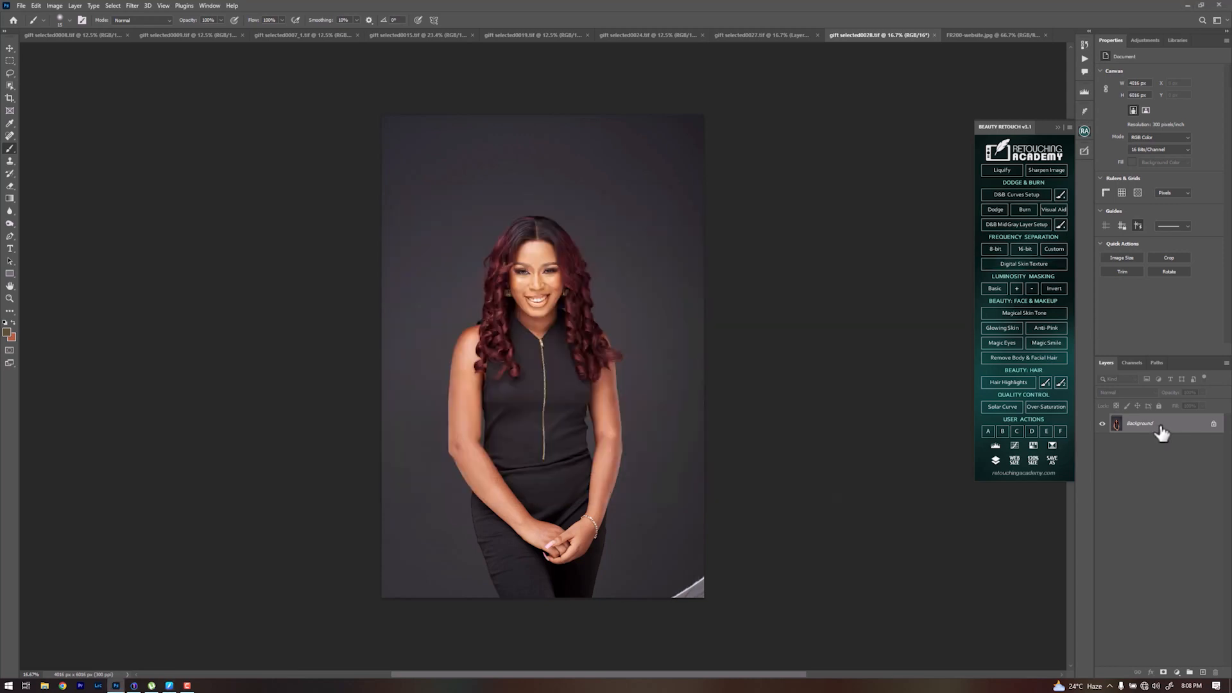
key("c")
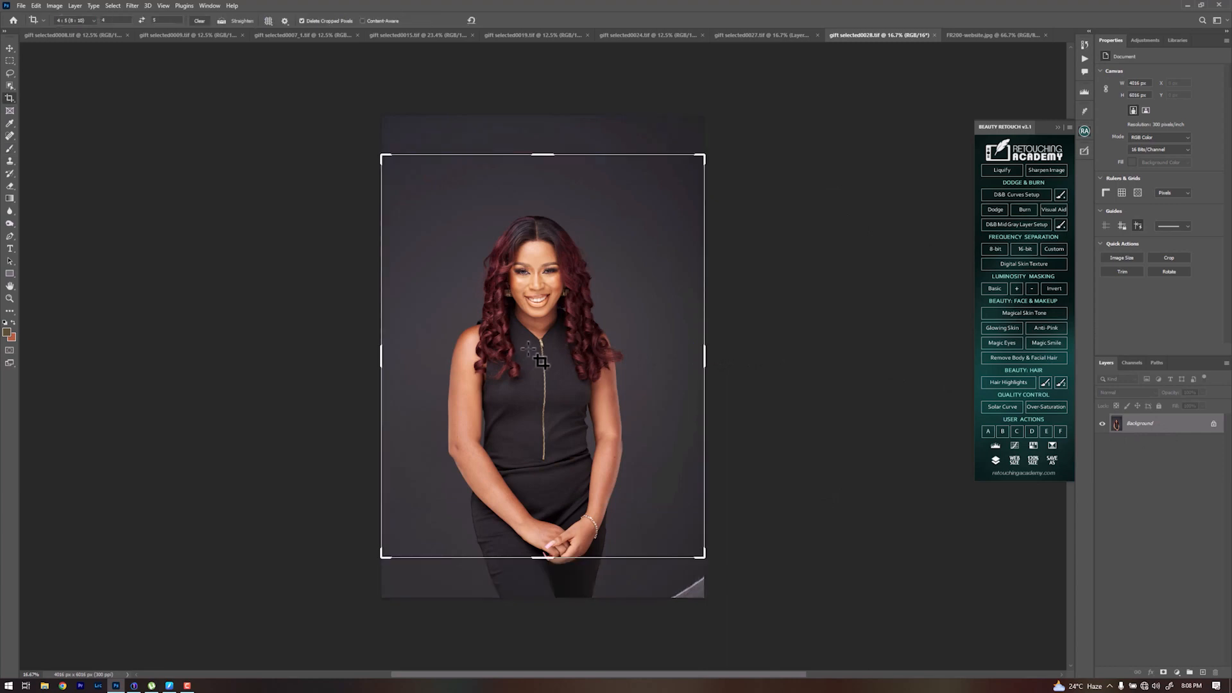
left_click_drag(541, 351, 548, 334)
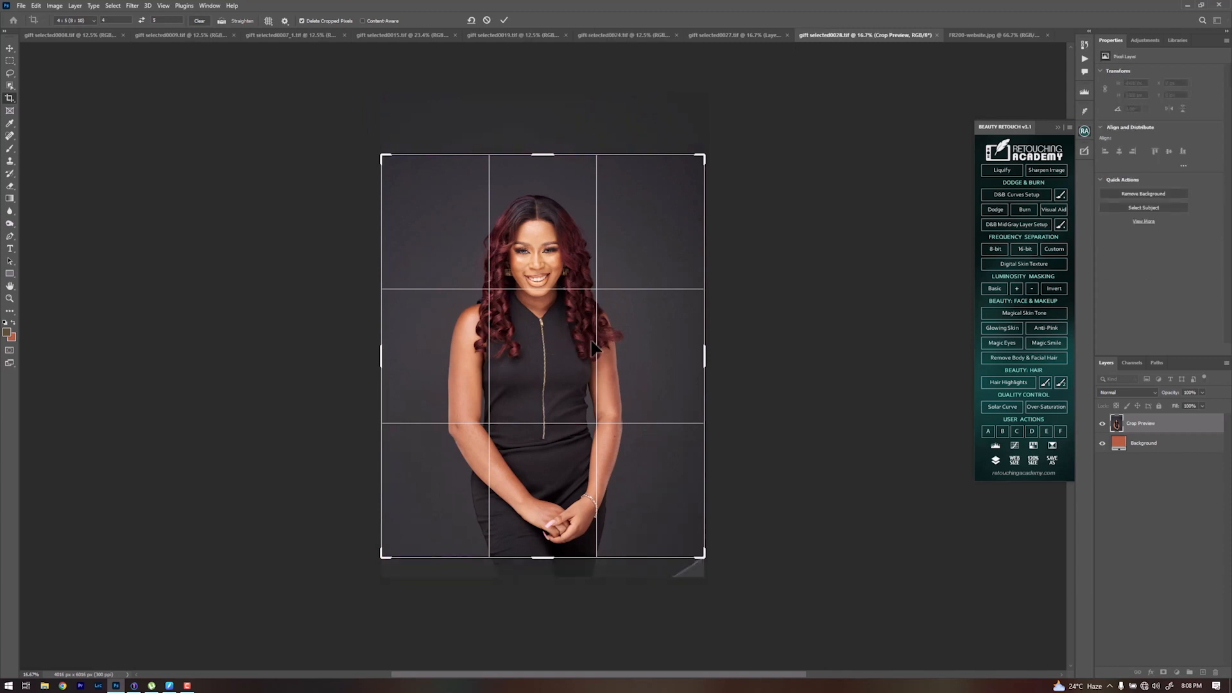
key("Return")
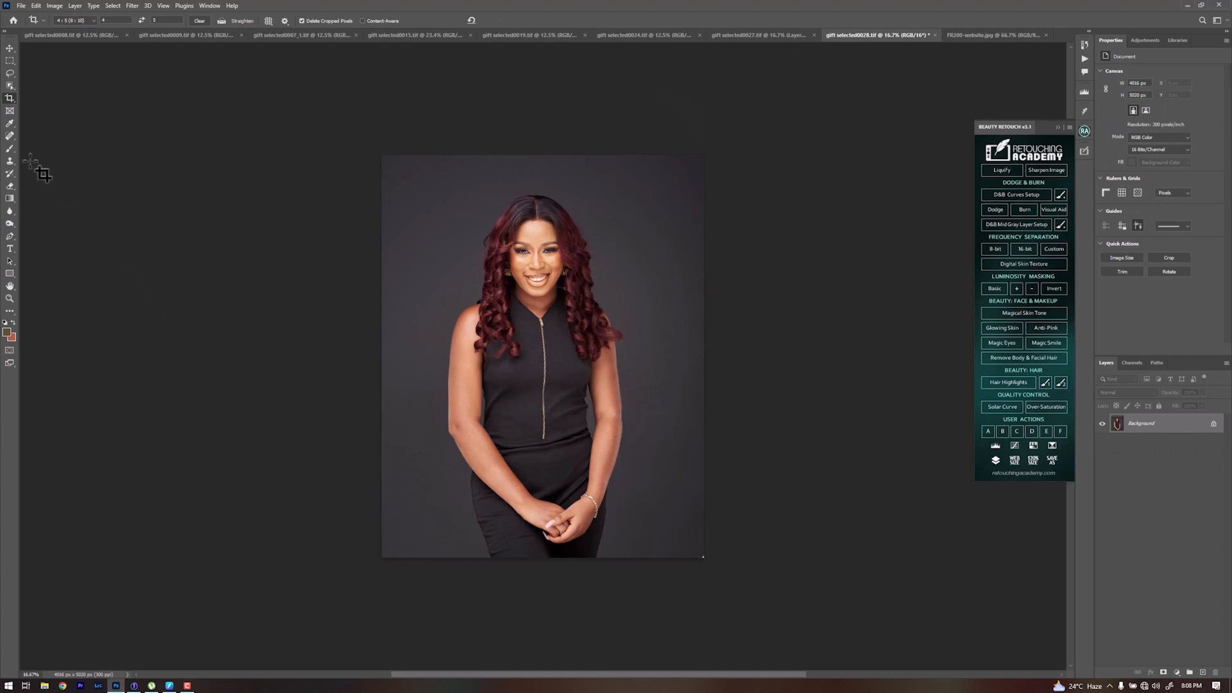
Remove the light speck in the photo's lower-right corner with the Patch Tool, then clear the selection.
left_click(9, 135)
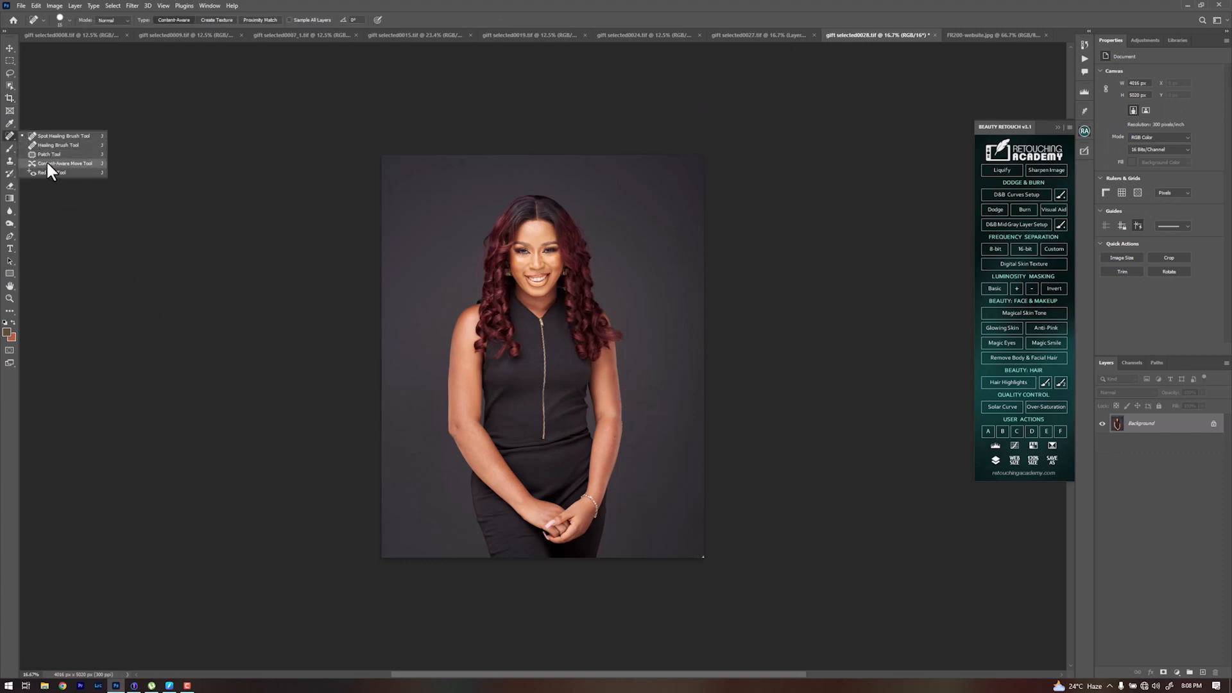
left_click(51, 155)
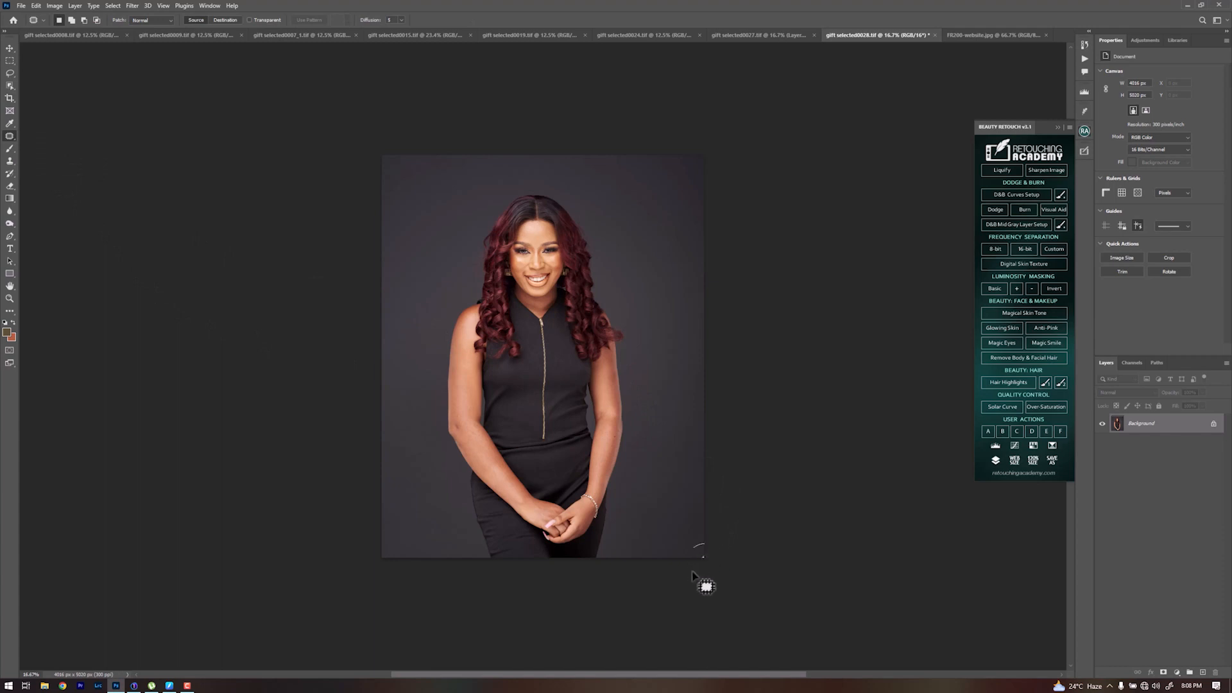
left_click_drag(706, 549, 693, 527)
key("ctrl+d")
Select the woman with Select Subject and use the Object Selection Tool to add the missed area beside the shoulder at image left.
left_click(112, 5)
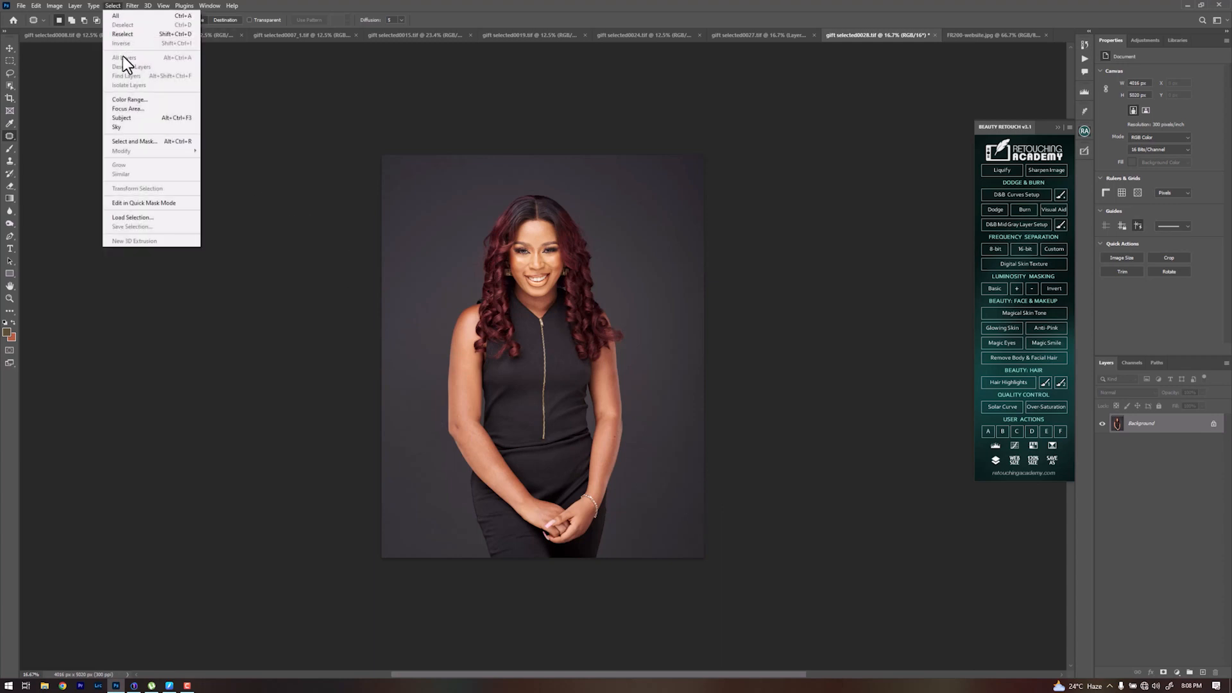
left_click(143, 118)
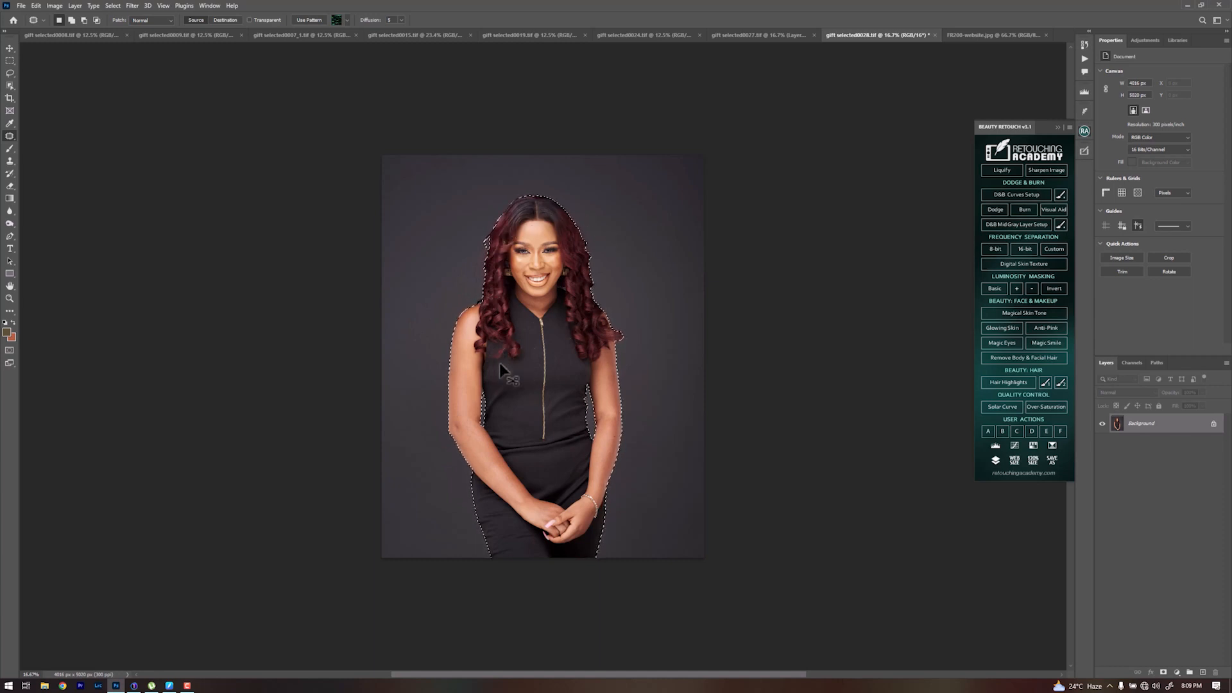
scroll(499, 363, "up", 2)
scroll(490, 363, "up", 1)
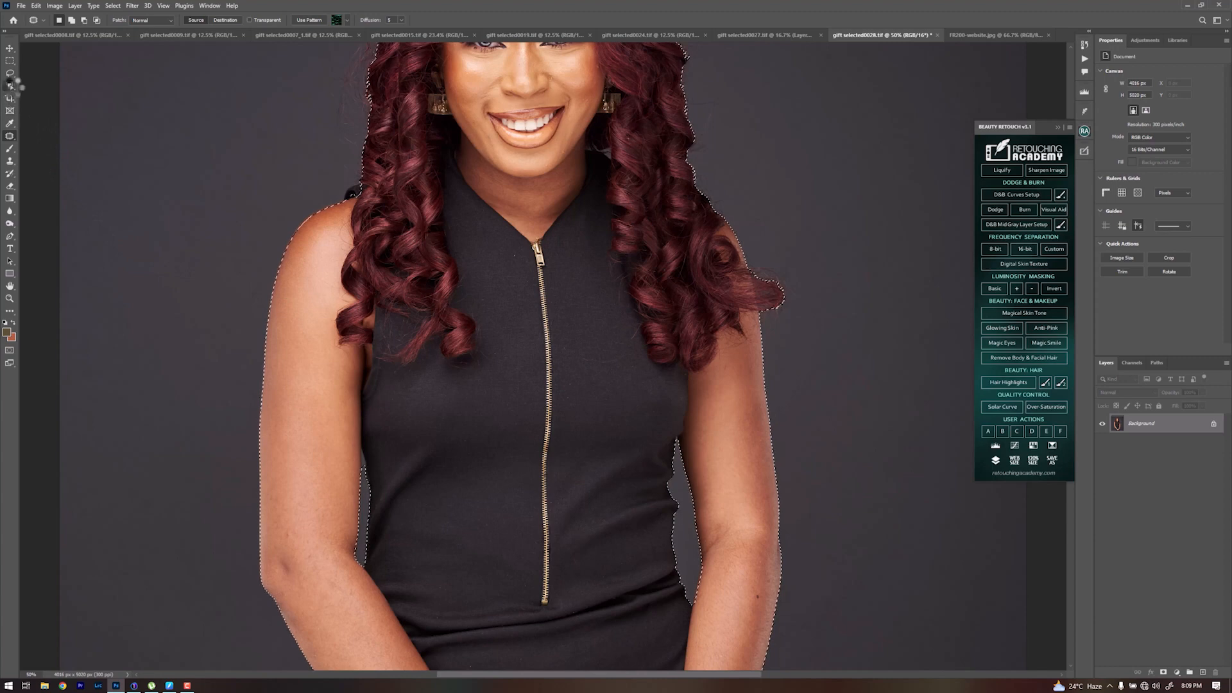
left_click(9, 85)
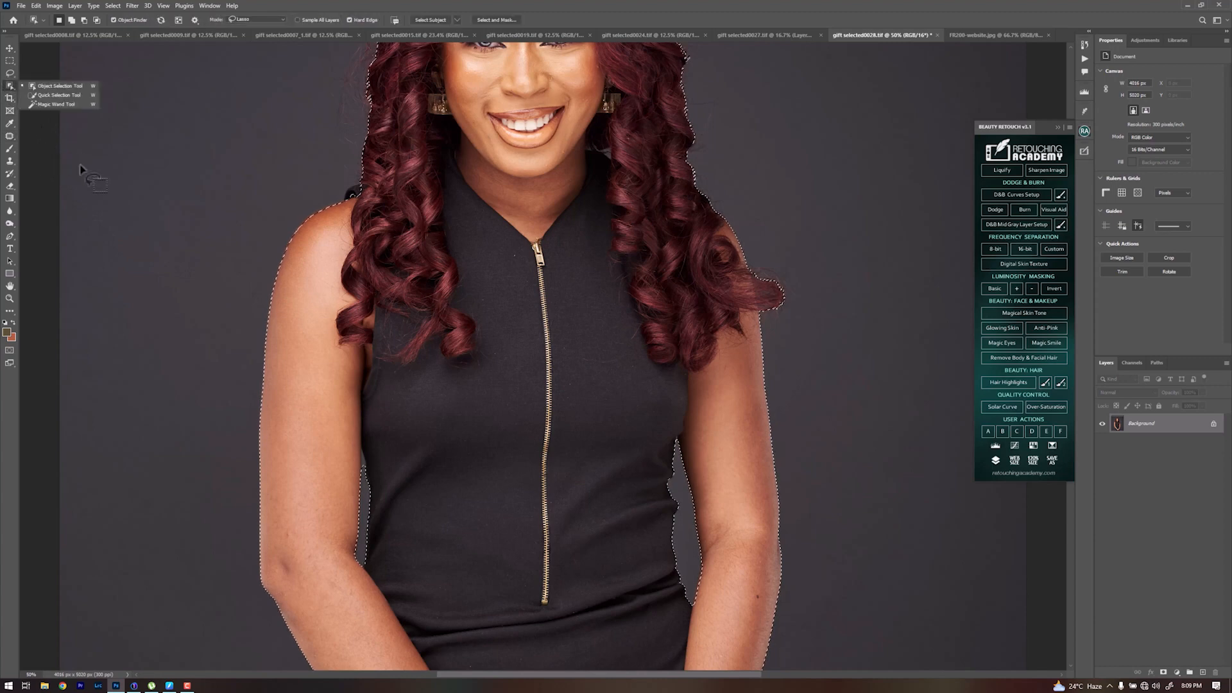
left_click(52, 88)
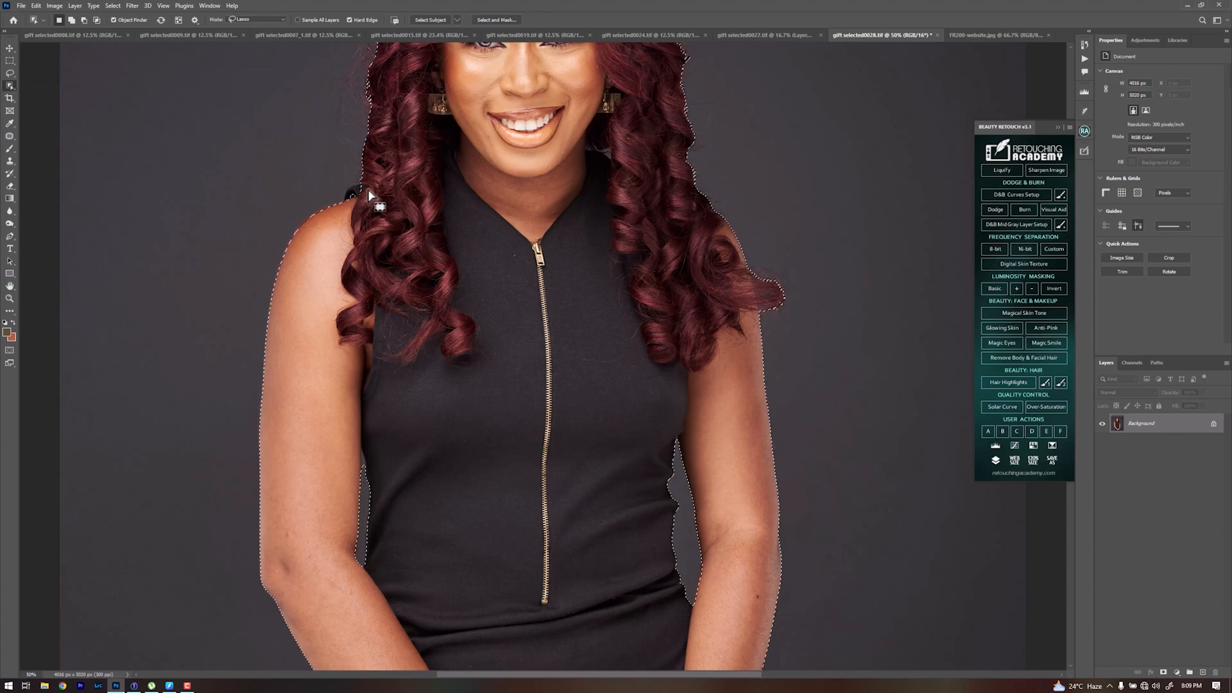
key("shift")
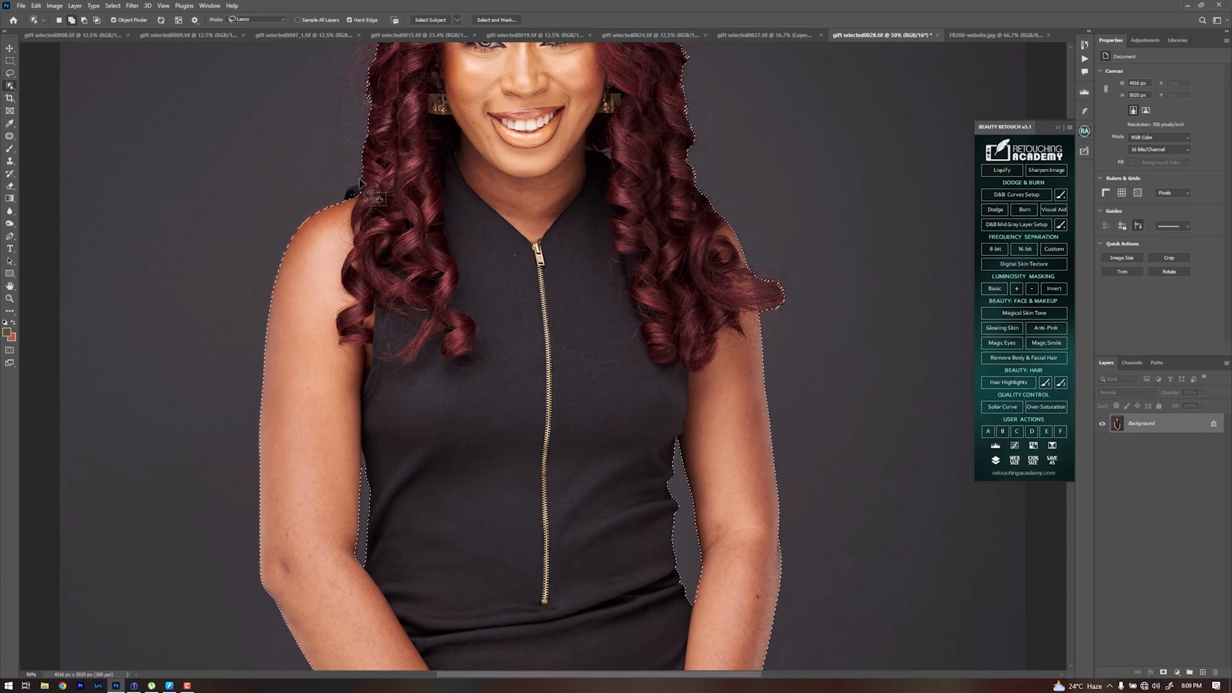
mouse_move(343, 199)
left_mouse_down()
mouse_move(283, 245)
mouse_move(277, 283)
mouse_move(395, 188)
mouse_move(353, 223)
mouse_move(326, 219)
mouse_move(347, 223)
left_mouse_up()
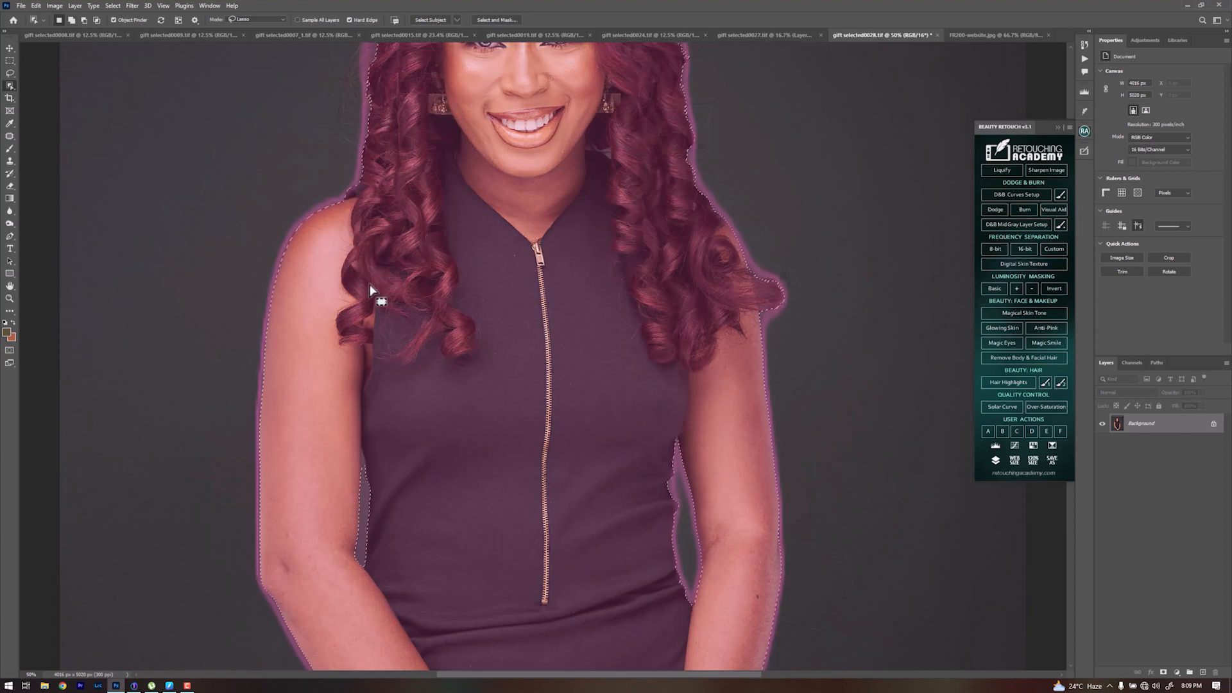
Subtract the background gap between the image-left arm and the torso from the selection, and check the rest of the outline.
key("alt")
mouse_move(363, 481)
left_mouse_down()
mouse_move(361, 453)
mouse_move(367, 474)
left_mouse_up()
left_click_drag(646, 430, 551, 246)
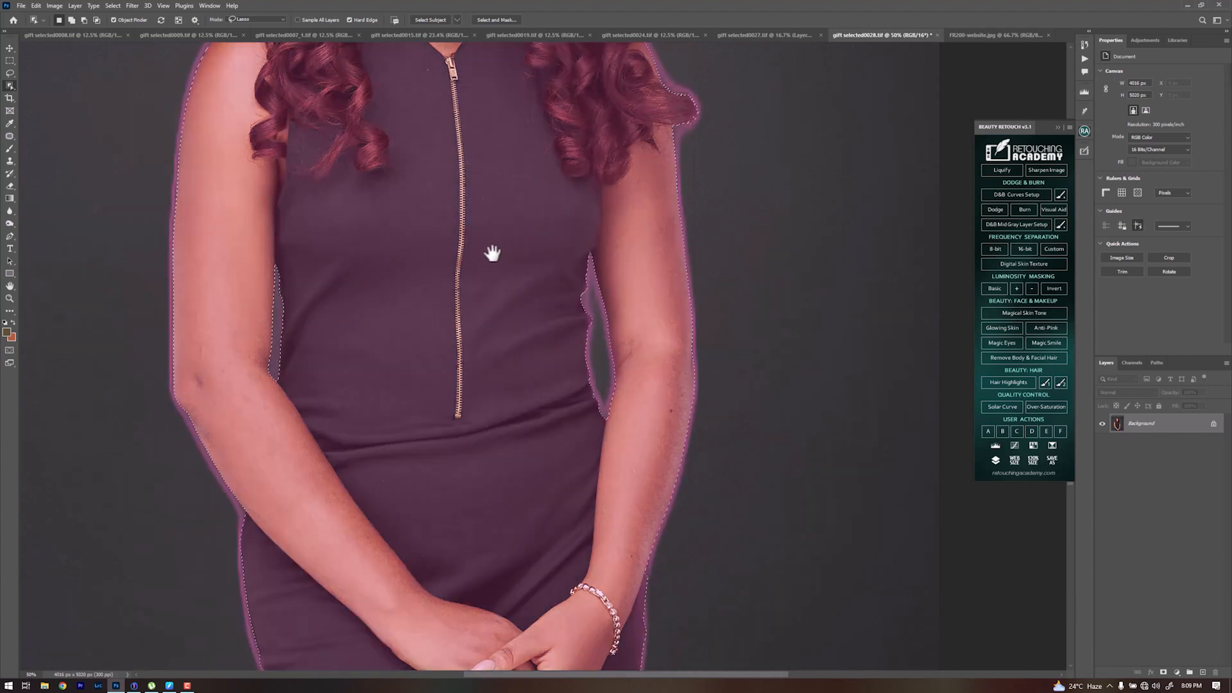
left_click_drag(499, 355, 512, 553)
left_click_drag(474, 385, 470, 441)
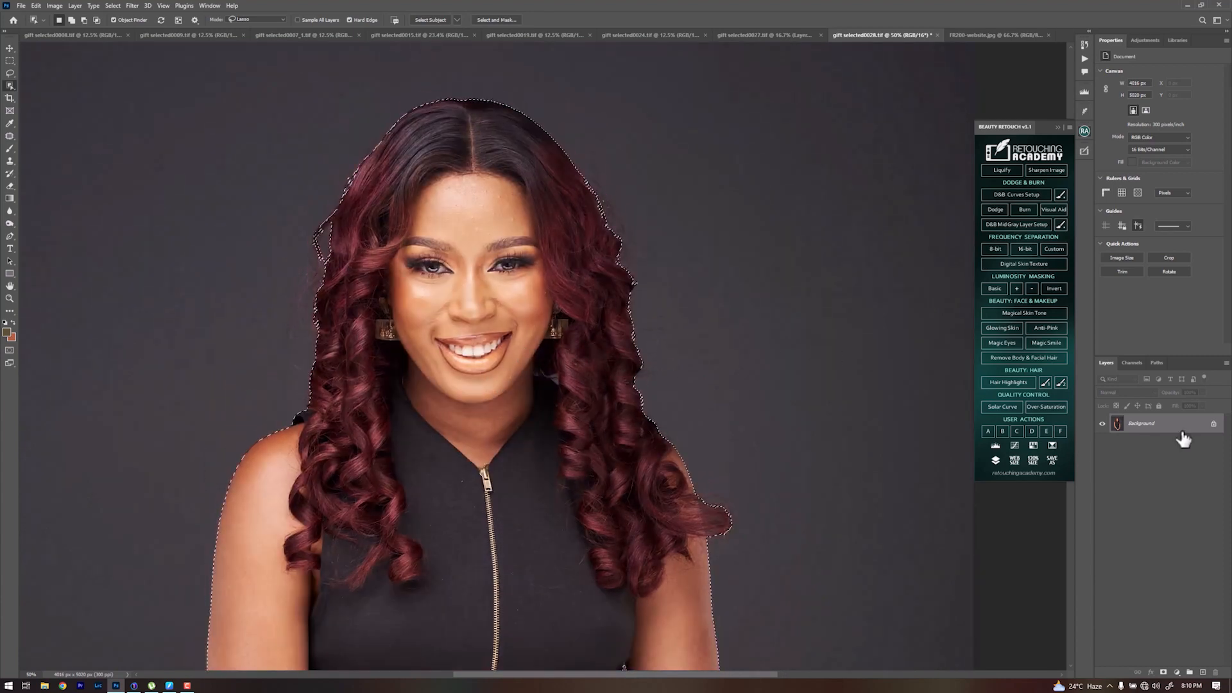
Duplicate the Background layer and add a layer mask to the copy from the current selection.
left_click_drag(1183, 438, 1202, 672)
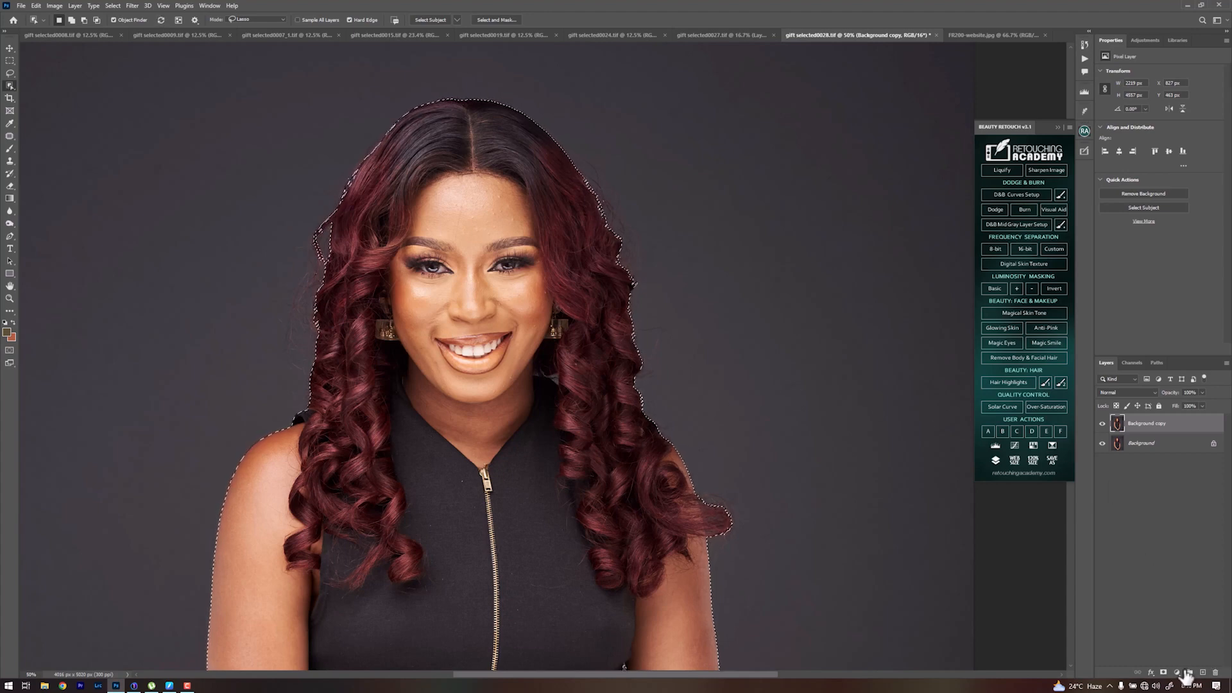
left_click(1163, 671)
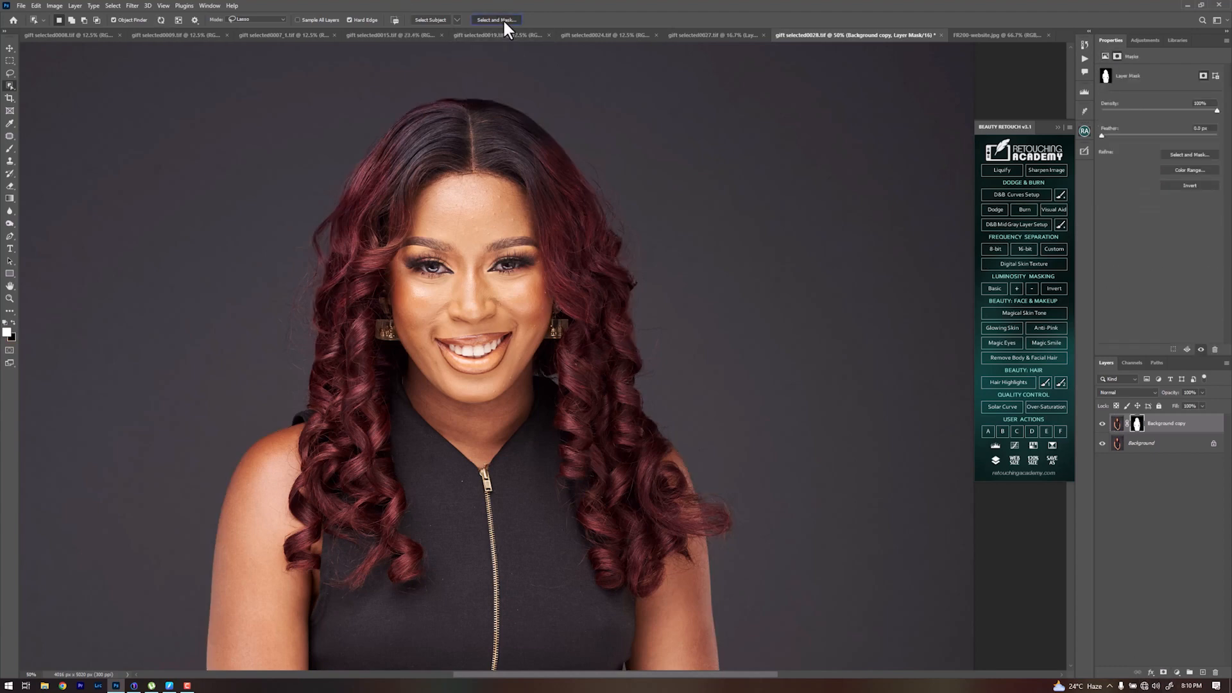
Refine the layer mask in Select and Mask by brushing along the outer edges of the hair on both sides.
left_click(503, 19)
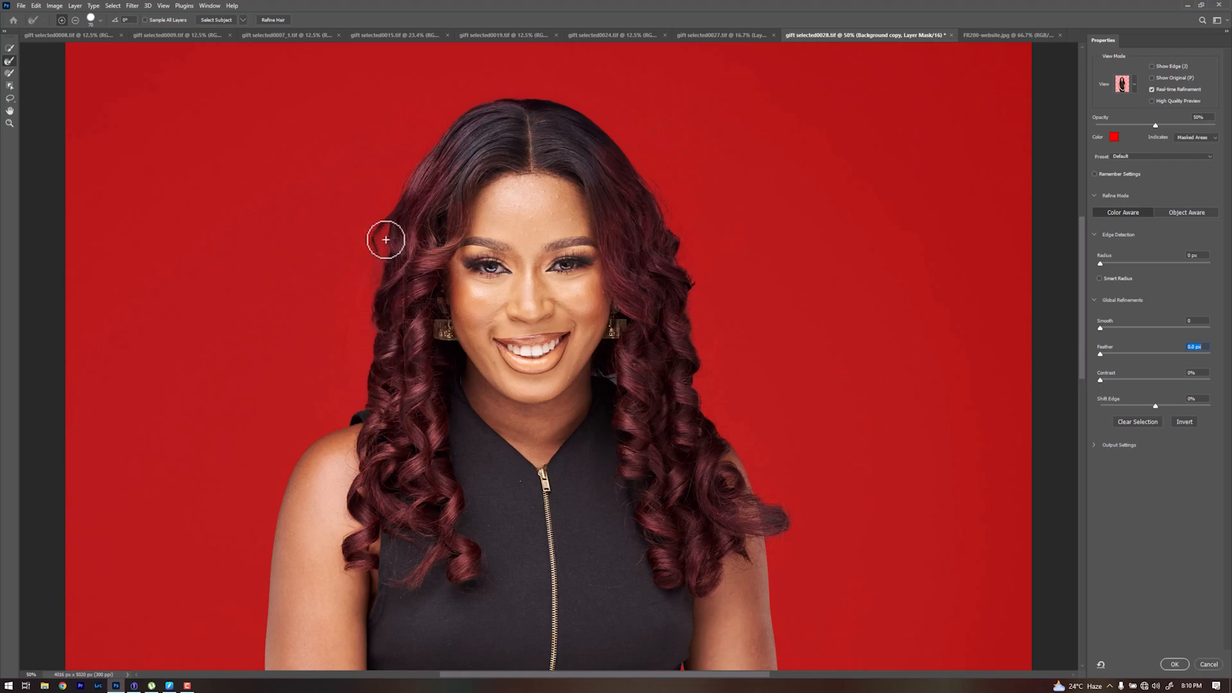
mouse_move(420, 179)
left_mouse_down()
mouse_move(441, 137)
mouse_move(512, 105)
mouse_move(578, 106)
mouse_move(631, 174)
mouse_move(666, 267)
mouse_move(683, 231)
mouse_move(702, 402)
mouse_move(716, 427)
left_mouse_up()
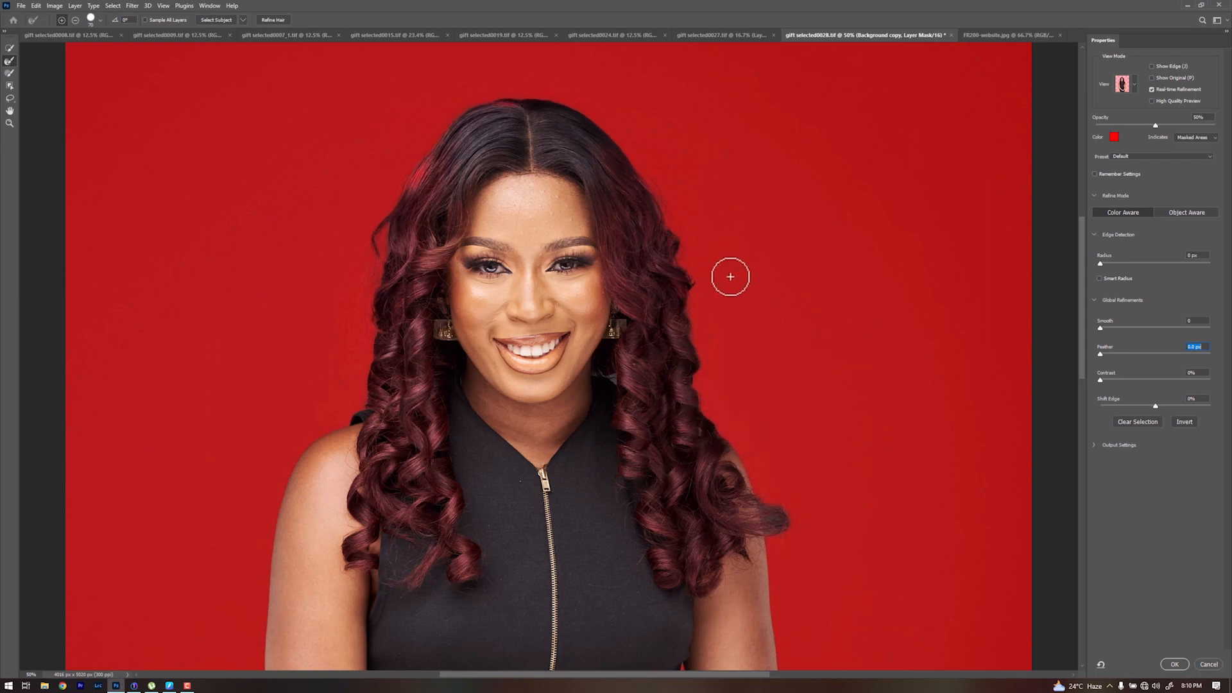
left_click_drag(690, 240, 659, 241)
left_click(1174, 664)
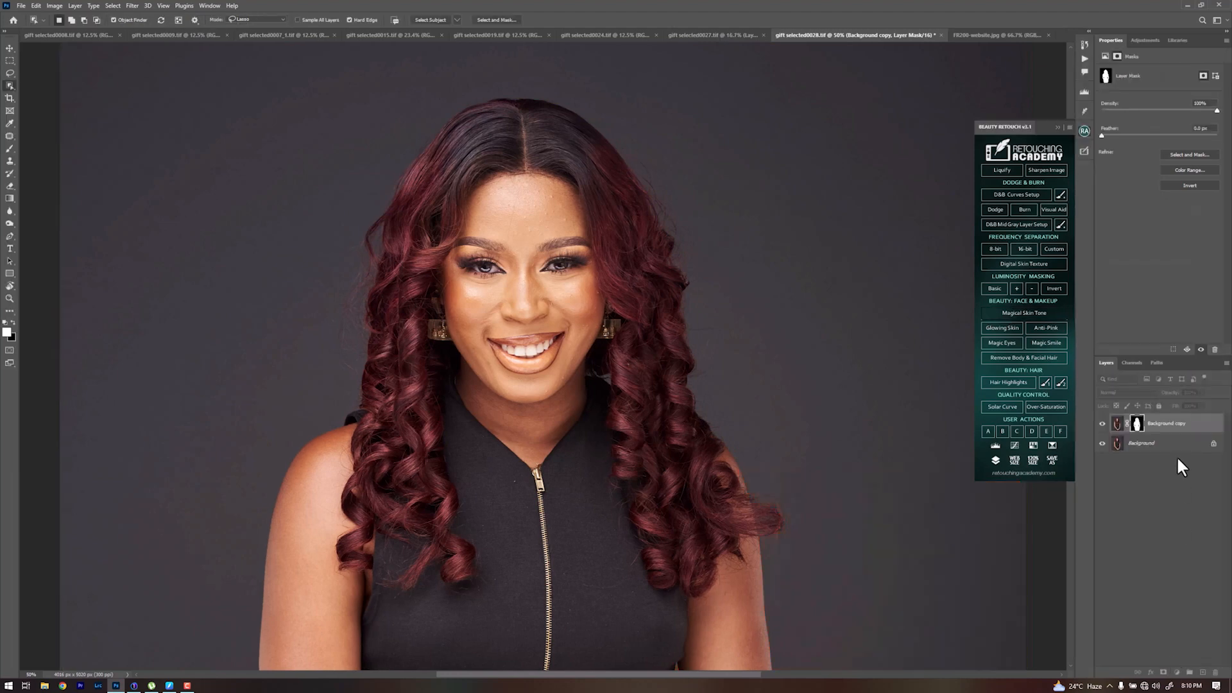
Add a Solid Color fill layer between the Background layer and the masked copy.
left_click(1155, 443)
left_click(1177, 672)
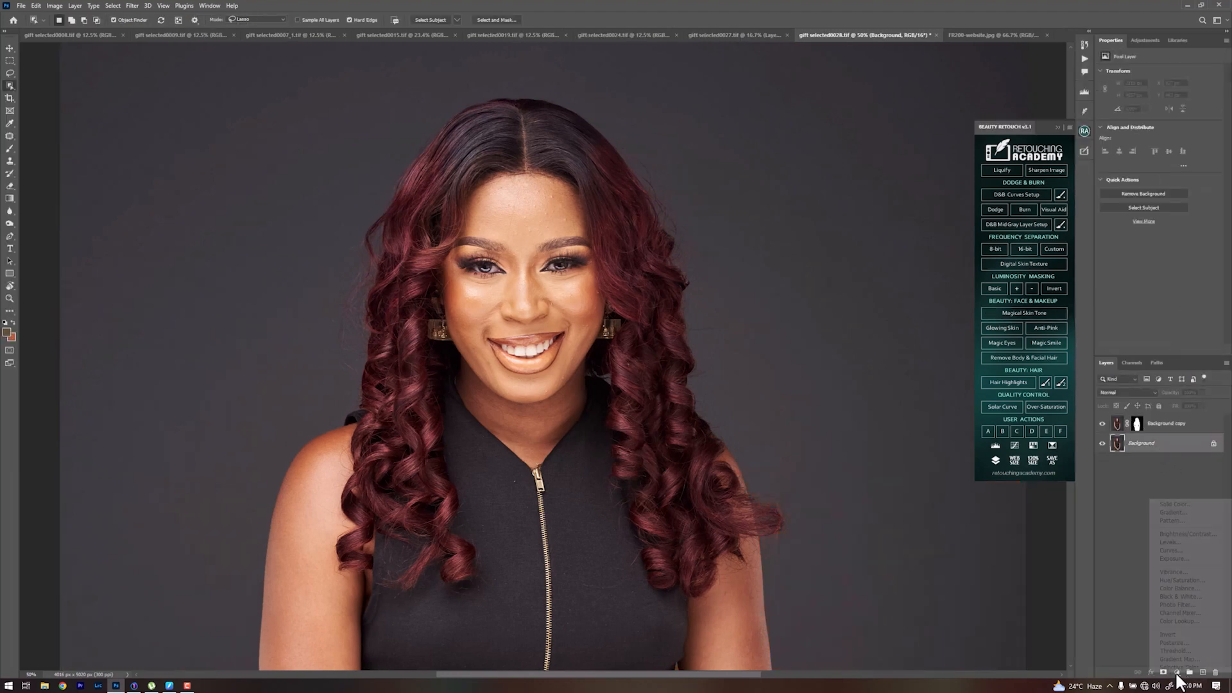
left_click(1172, 504)
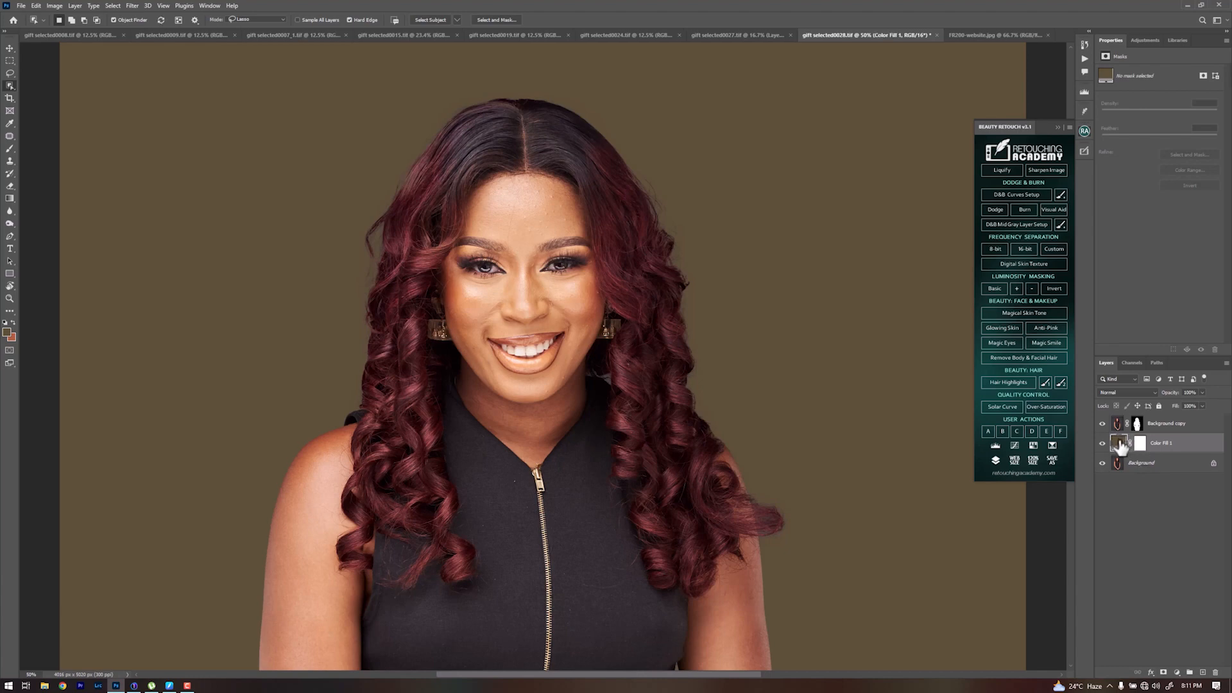
Change the fill layer's color to a very dark navy blue, #121728.
double_click(1120, 443)
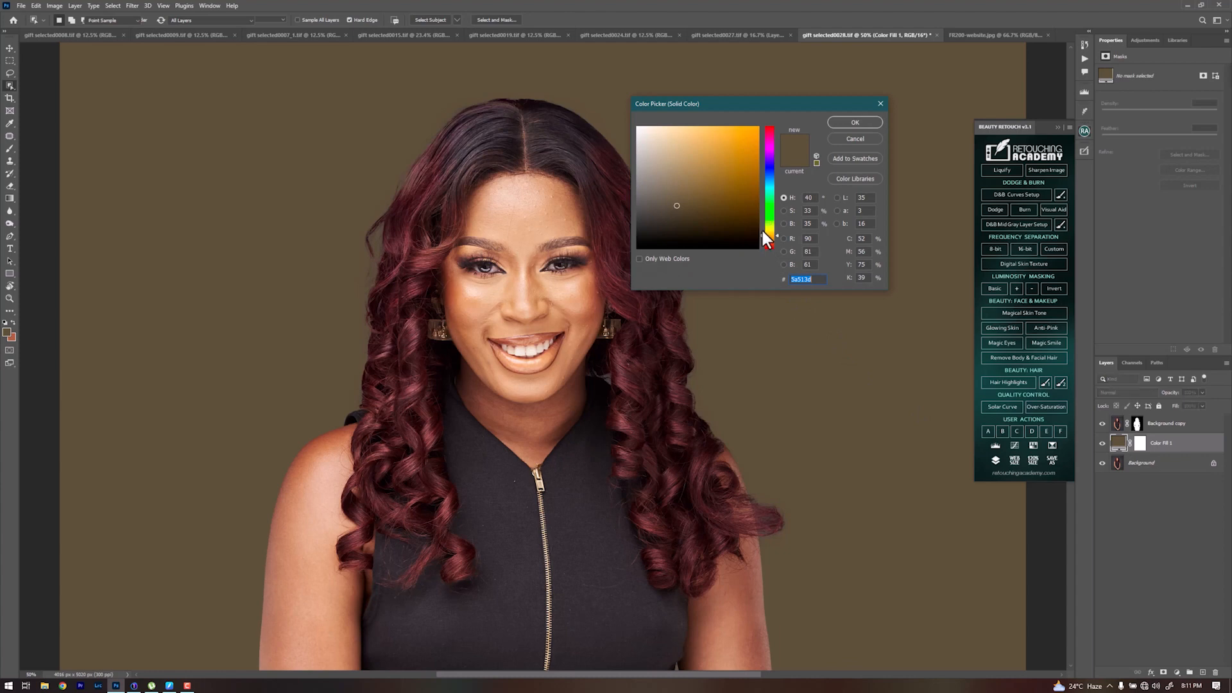
left_click_drag(703, 154, 697, 142)
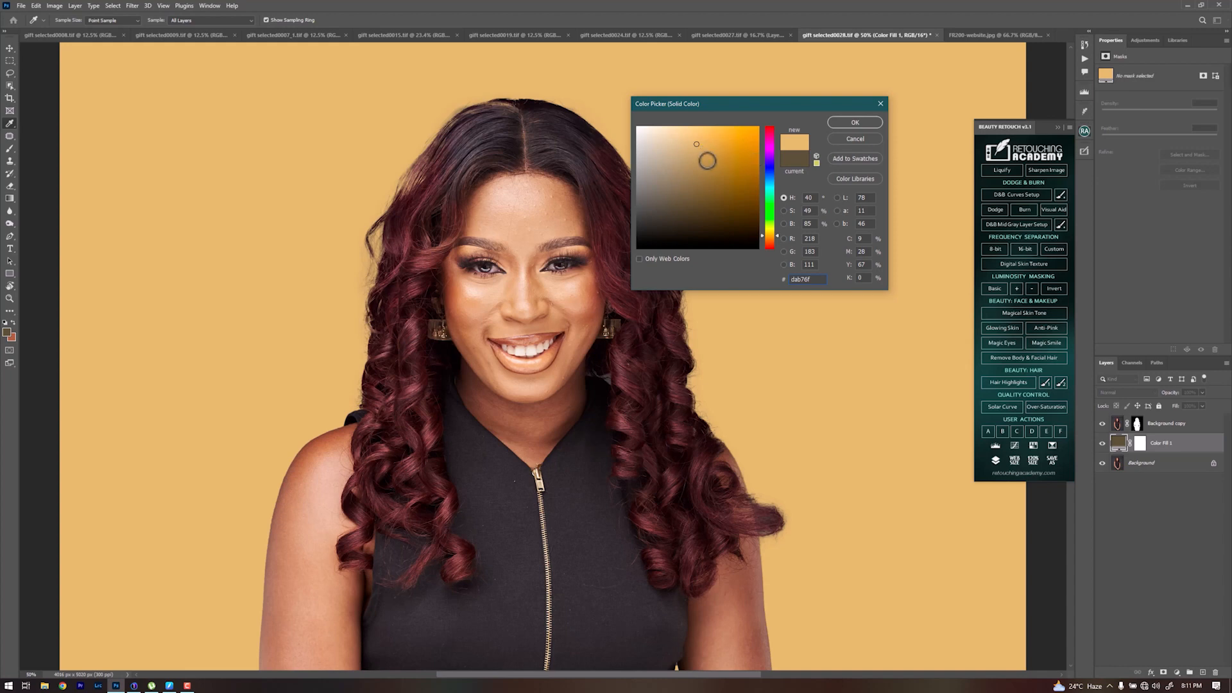
left_click_drag(736, 104, 1010, 108)
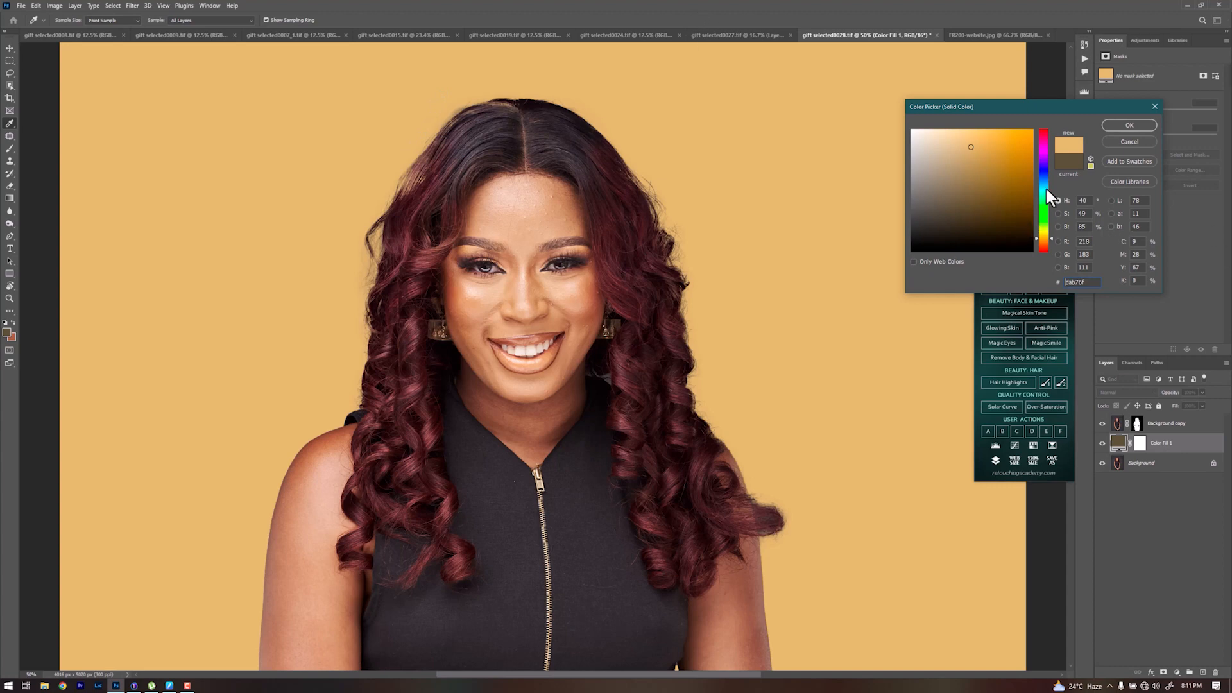
left_click_drag(1046, 189, 1045, 172)
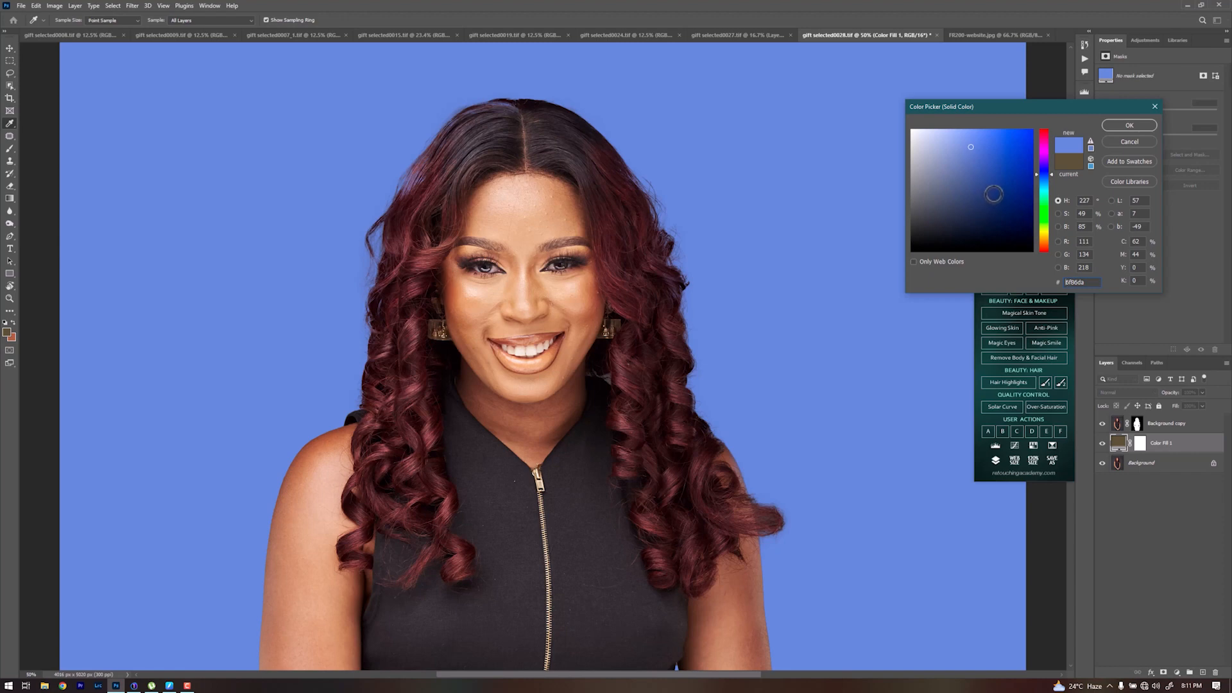
left_click(978, 220)
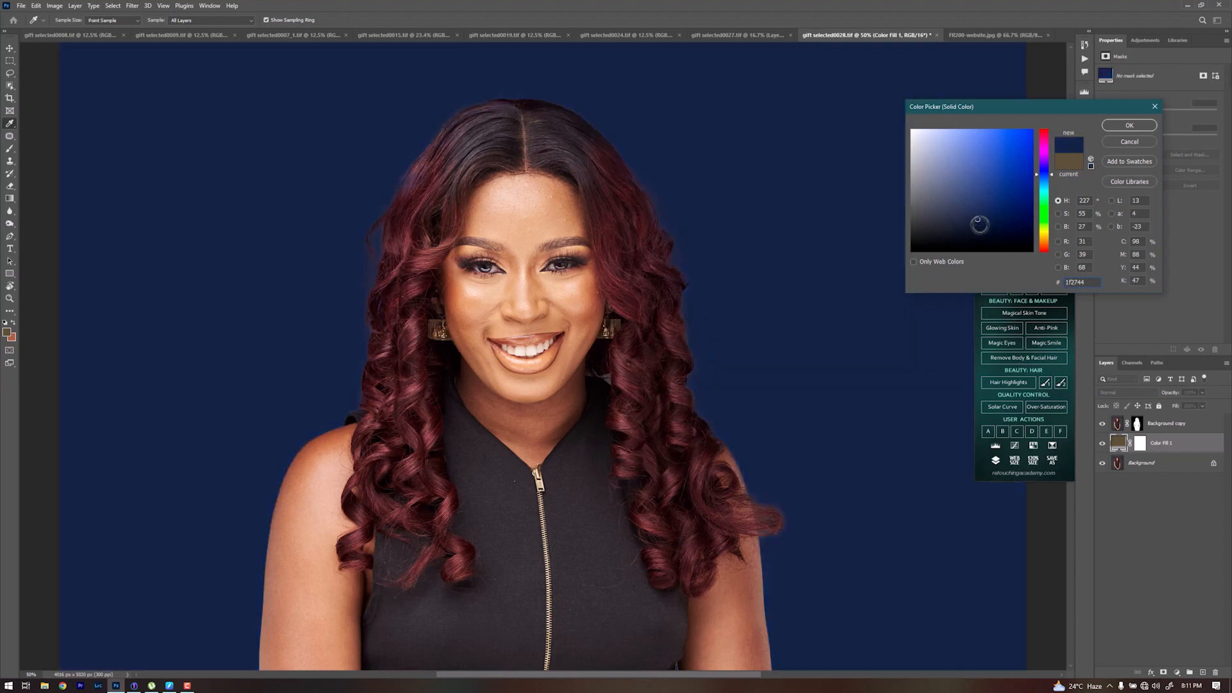
left_click(978, 233)
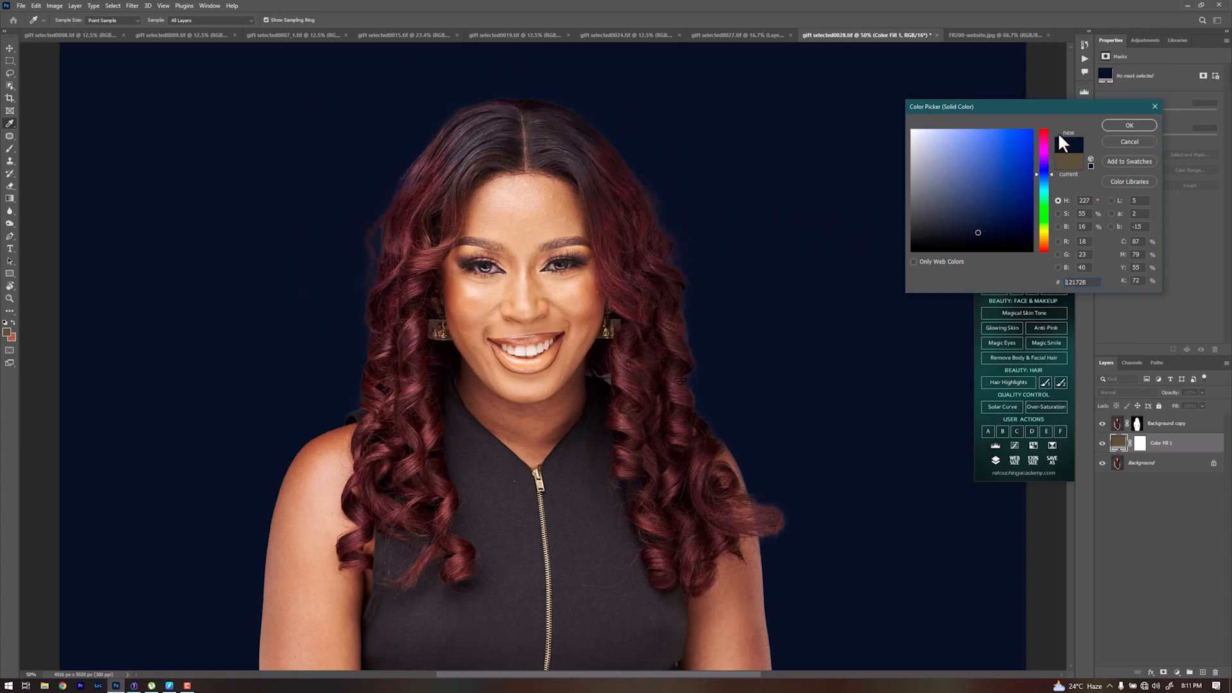
left_click(1116, 125)
Apply the layer mask permanently to the Background copy layer.
right_click(1137, 424)
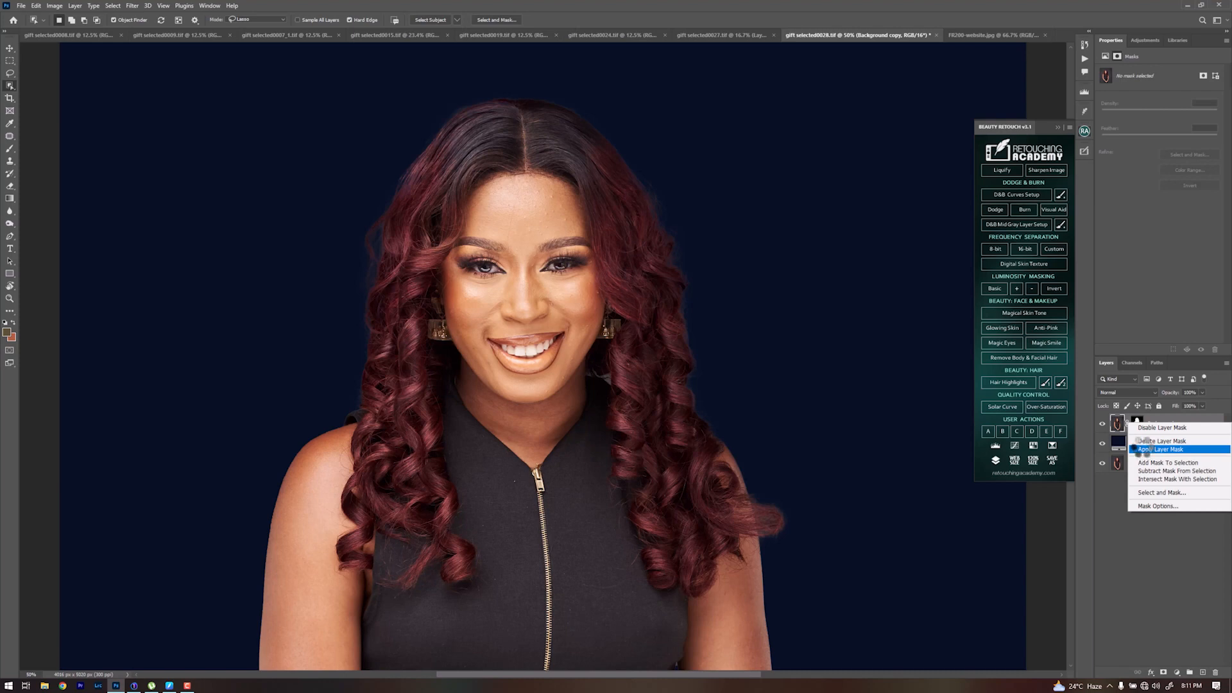
left_click(1143, 450)
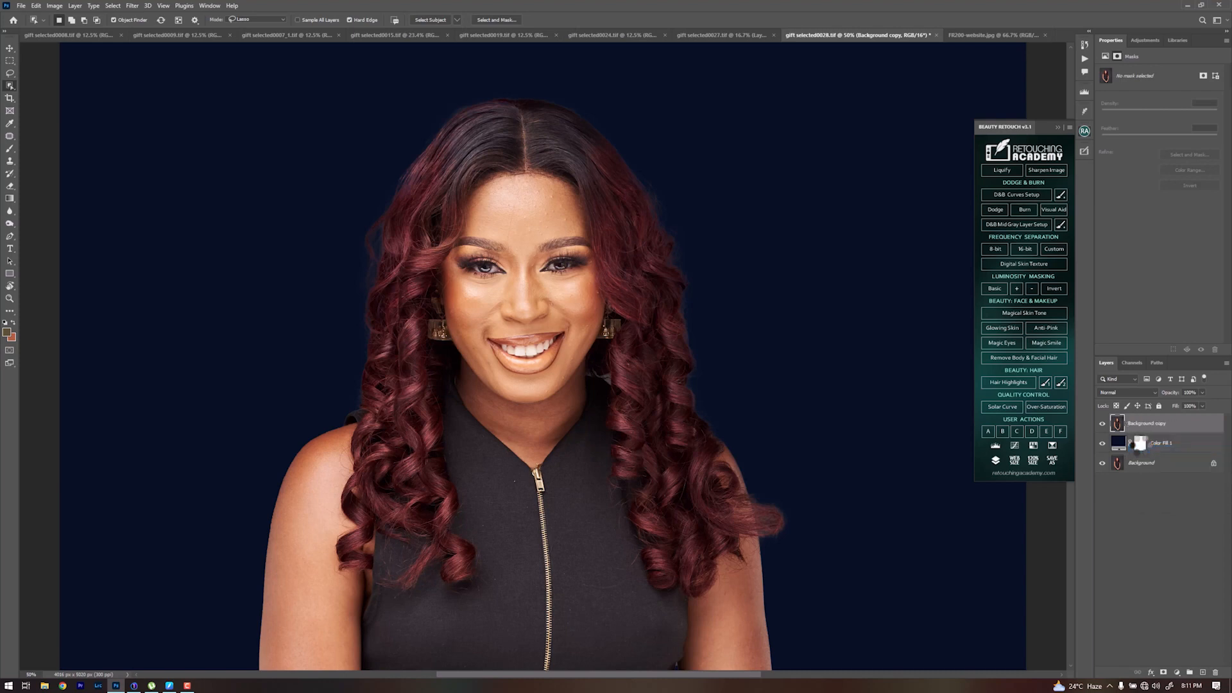
Add a new layer, clip it to the Background copy cutout and choose the Burn tool.
left_click(1203, 672)
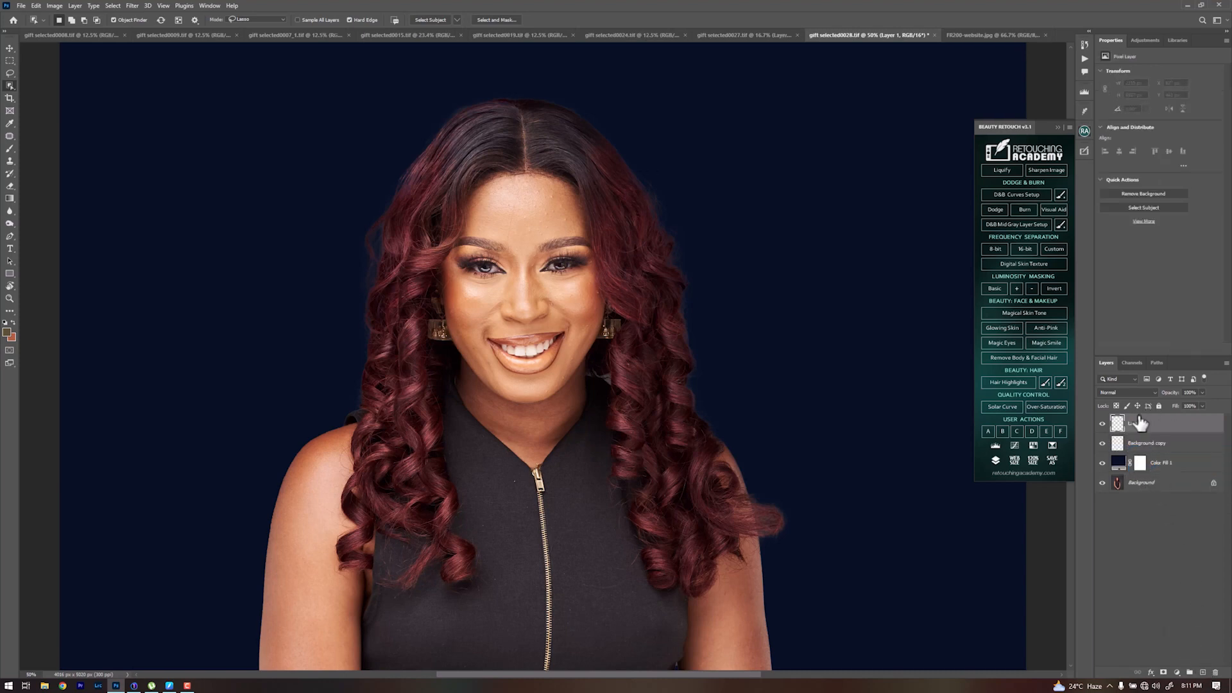
left_click_drag(1140, 429, 56, 317)
left_click_drag(47, 88, 9, 241)
left_click(8, 225)
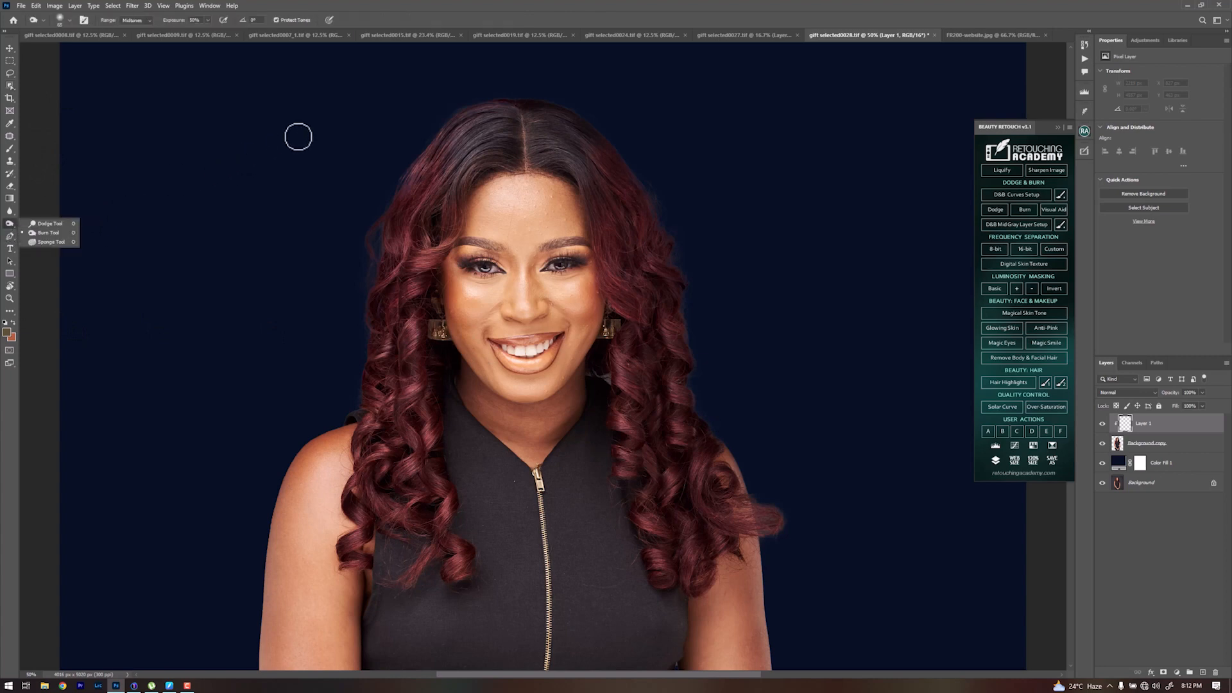
left_click(636, 170)
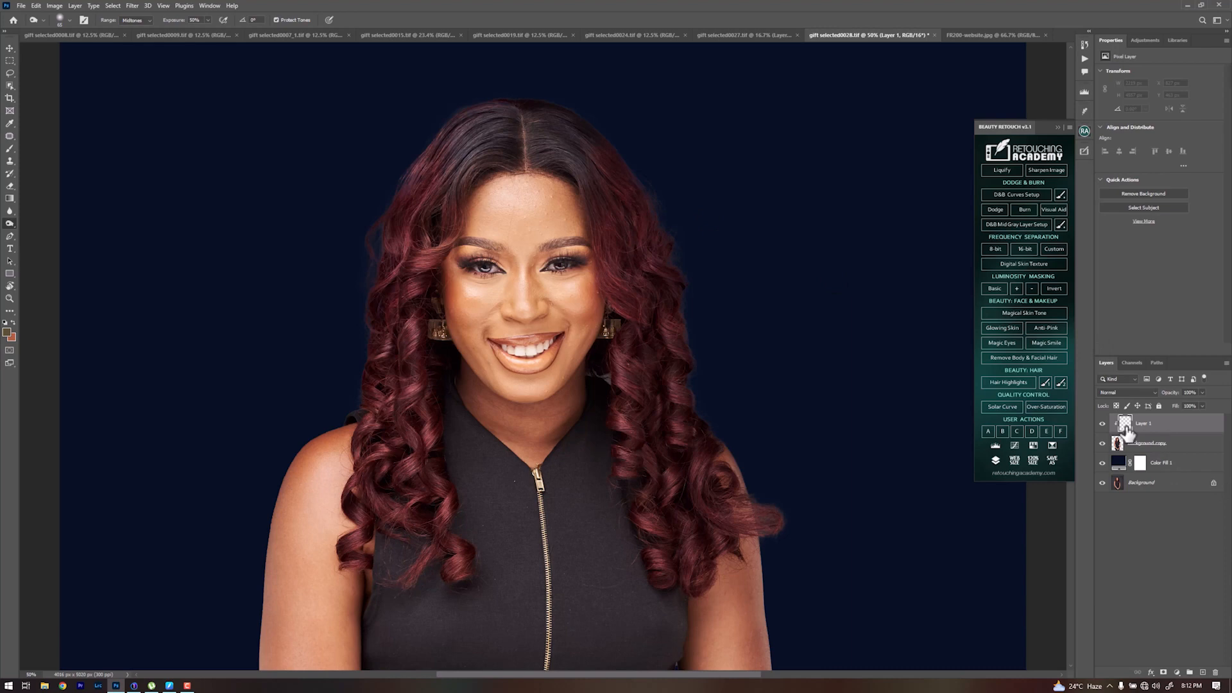
Fill the clipped layer with 50% Gray and set its blend mode to Linear Light.
key("shift+BackSpace")
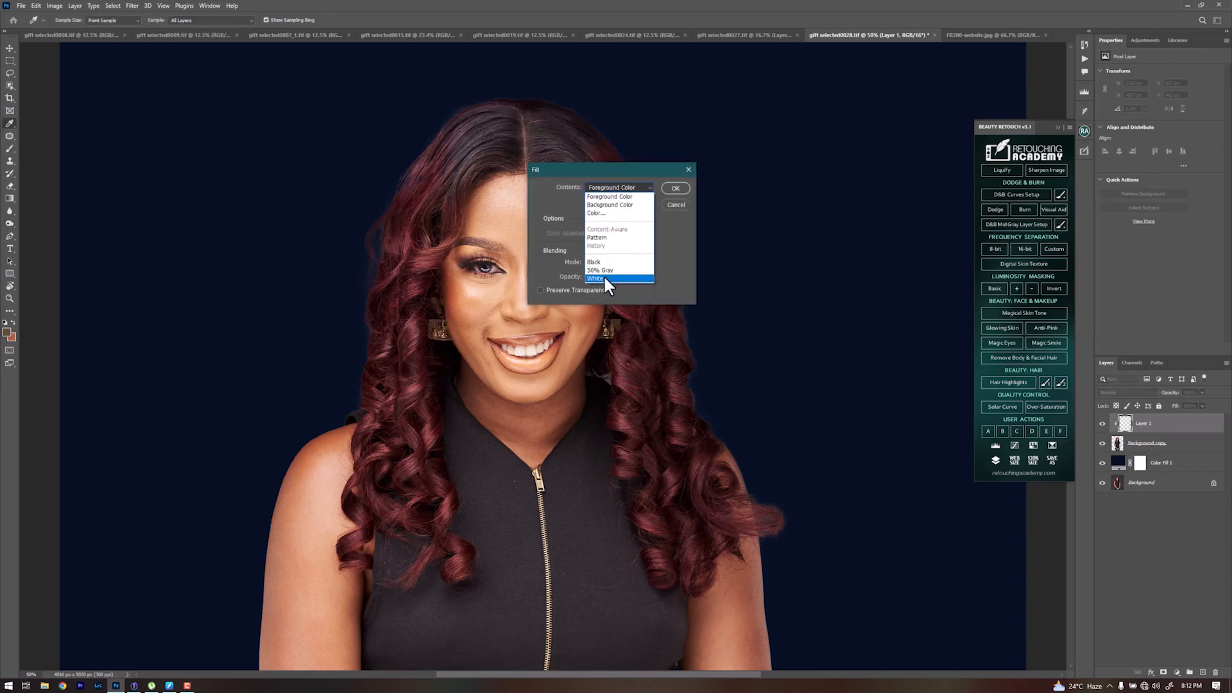
left_click(604, 271)
left_click(676, 189)
key("o")
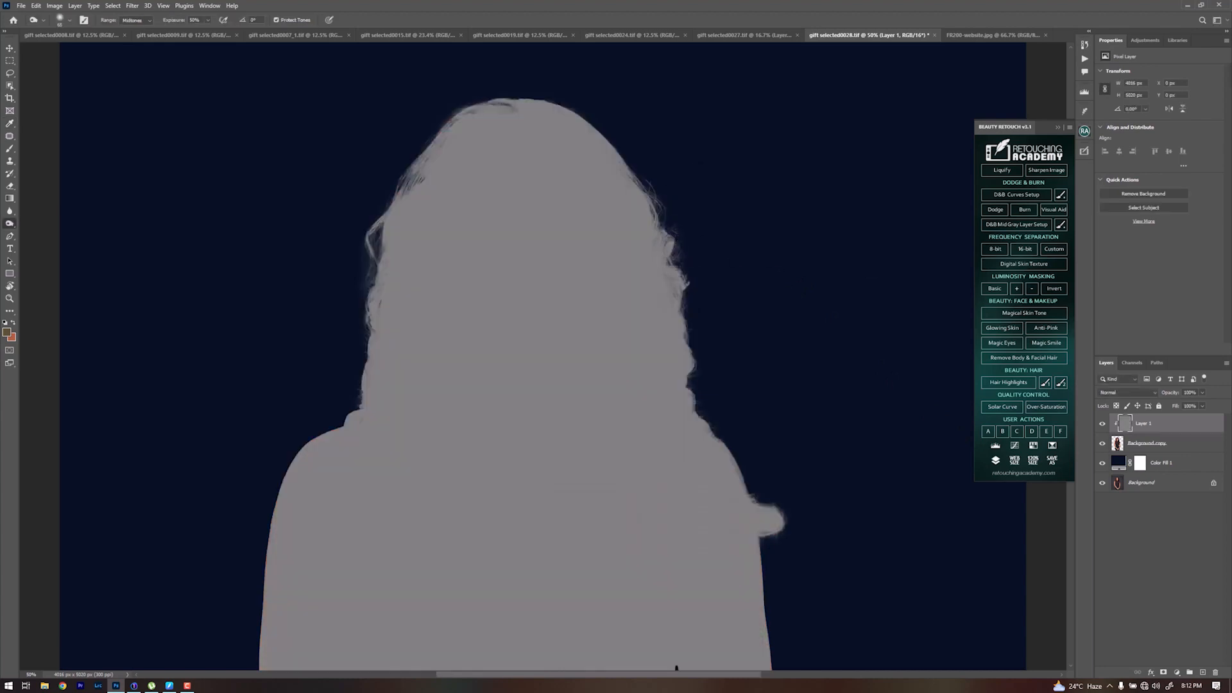
left_click(1120, 394)
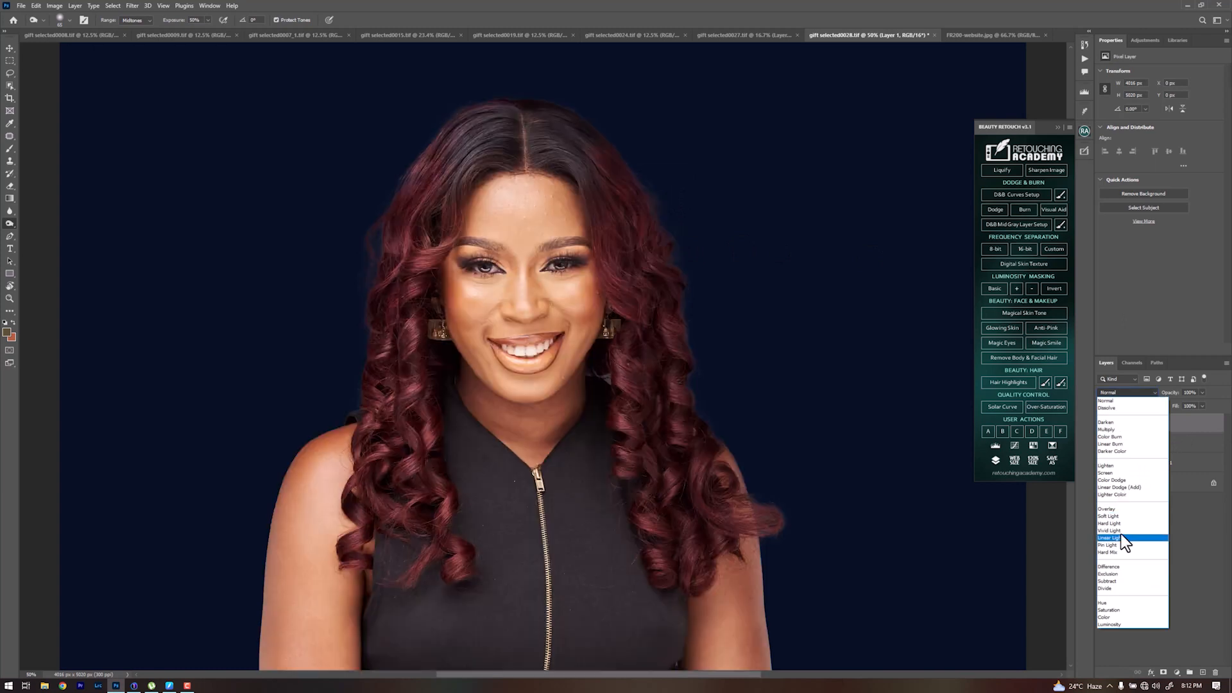
left_click(1118, 538)
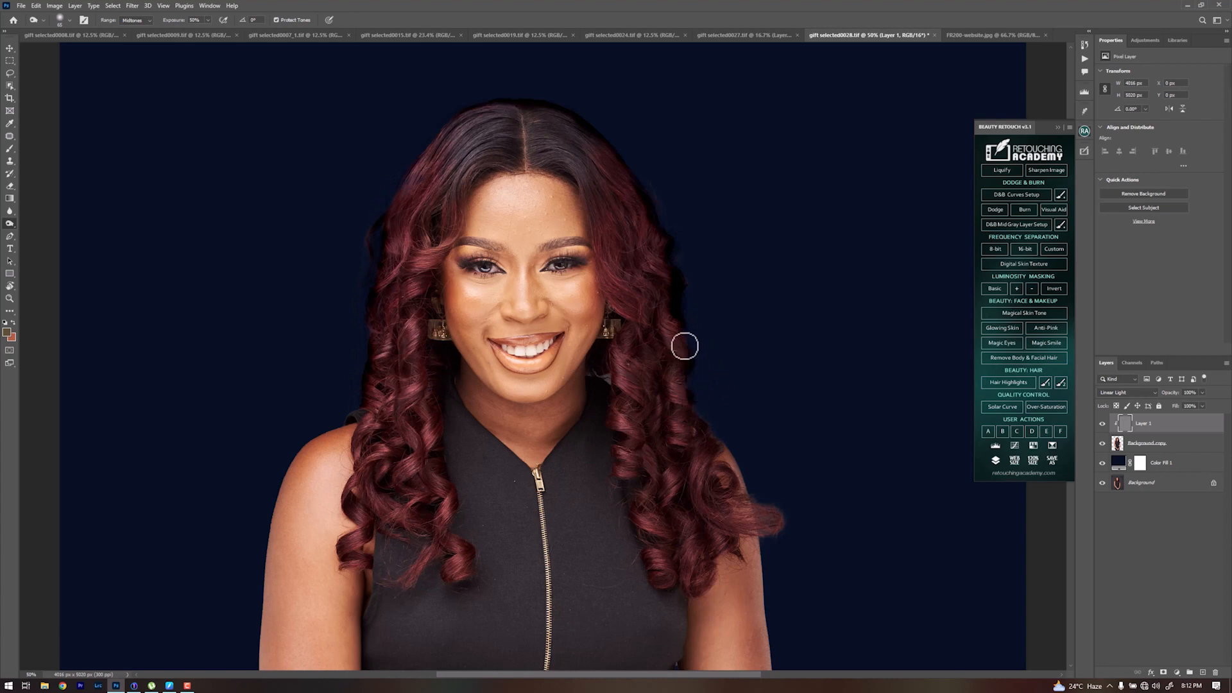
Lower the clipped gray layer's opacity to 34% and toggle its visibility to compare the hair edges.
left_click_drag(1183, 391, 1142, 403)
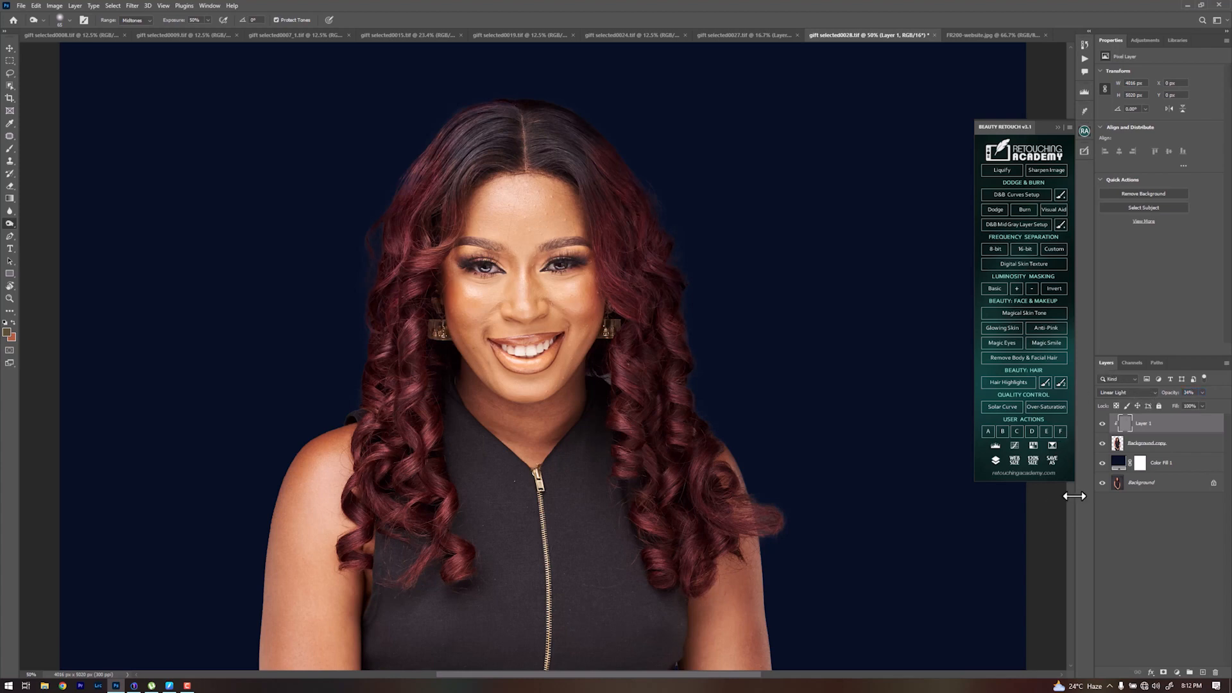
left_click(1104, 426)
left_click(1103, 425)
Undo the gray layer, the color fill and the layer mask, back to the active selection of the woman on Background copy.
left_click(1136, 444)
left_click(1120, 445, "ctrl")
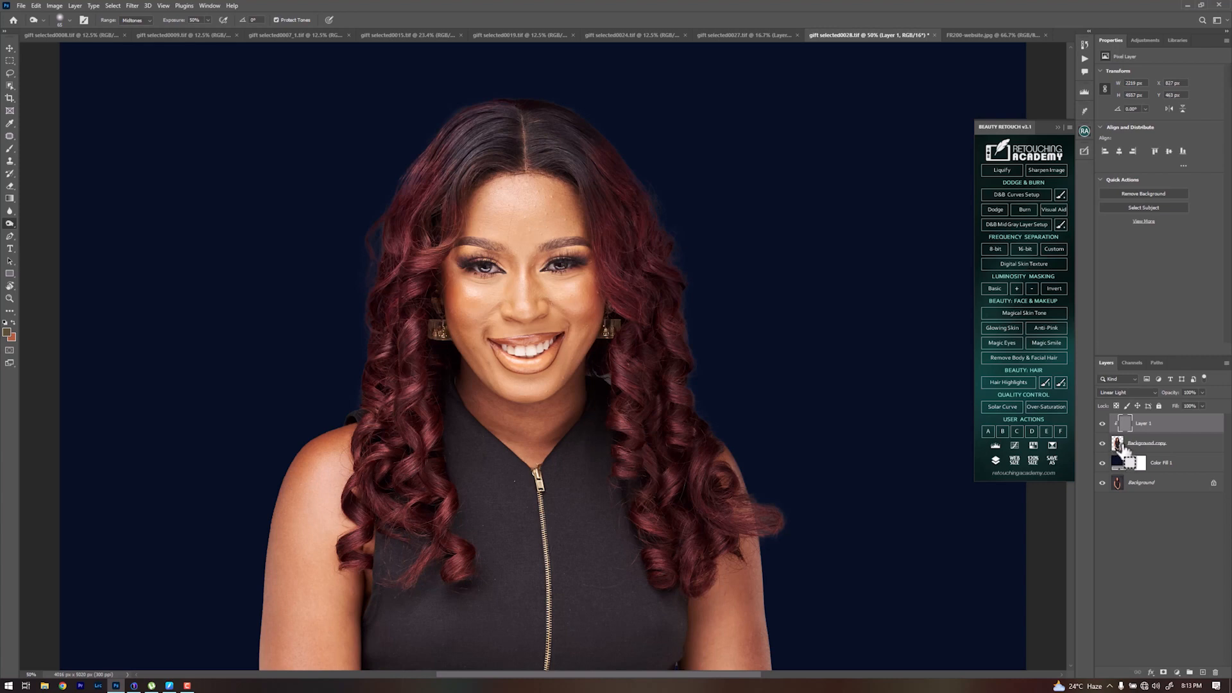
key("ctrl+d")
key("ctrl+z")
key("ctrl+z")
key("ctrl+z")
key("ctrl+z")
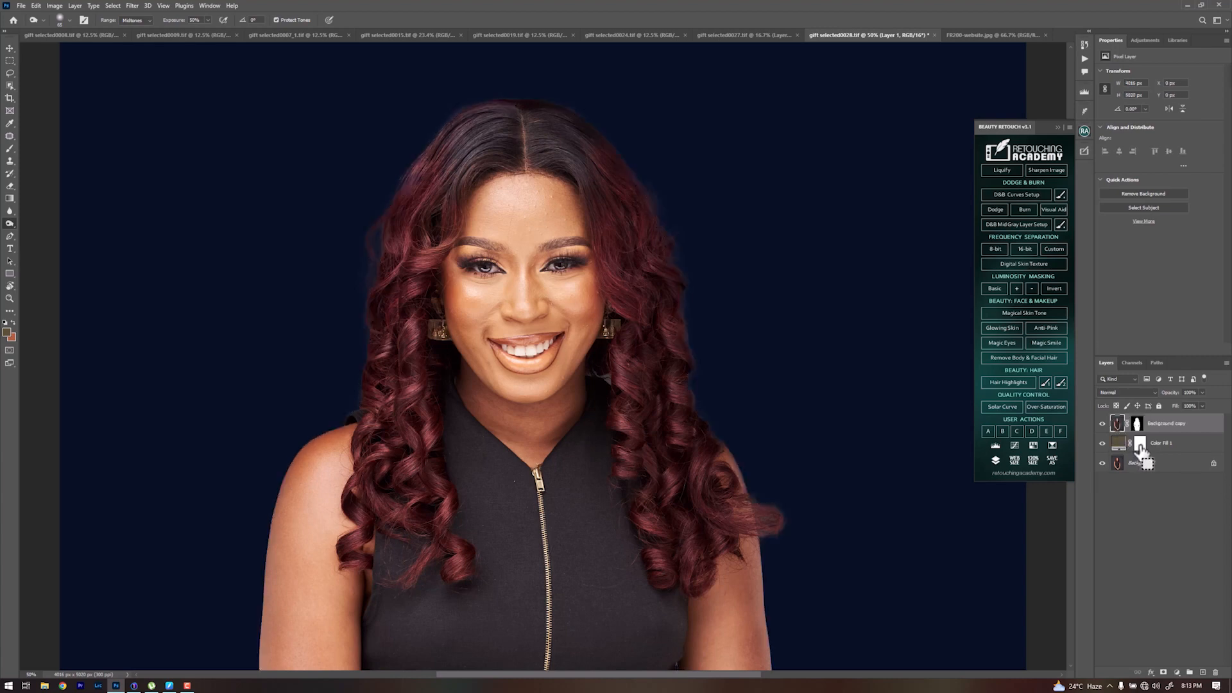
key("ctrl+z")
key("ctrl+z")
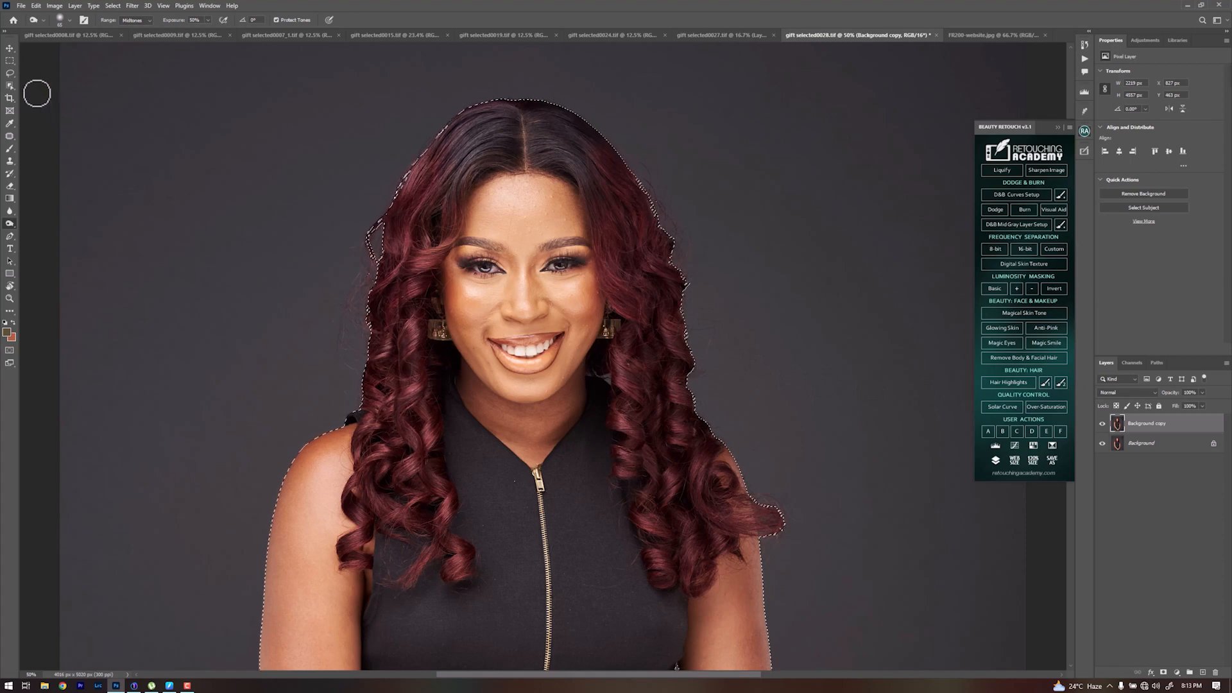
Refine the selection in Select and Mask by brushing the gap between the woman's neck and the curls beside it.
left_click(9, 73)
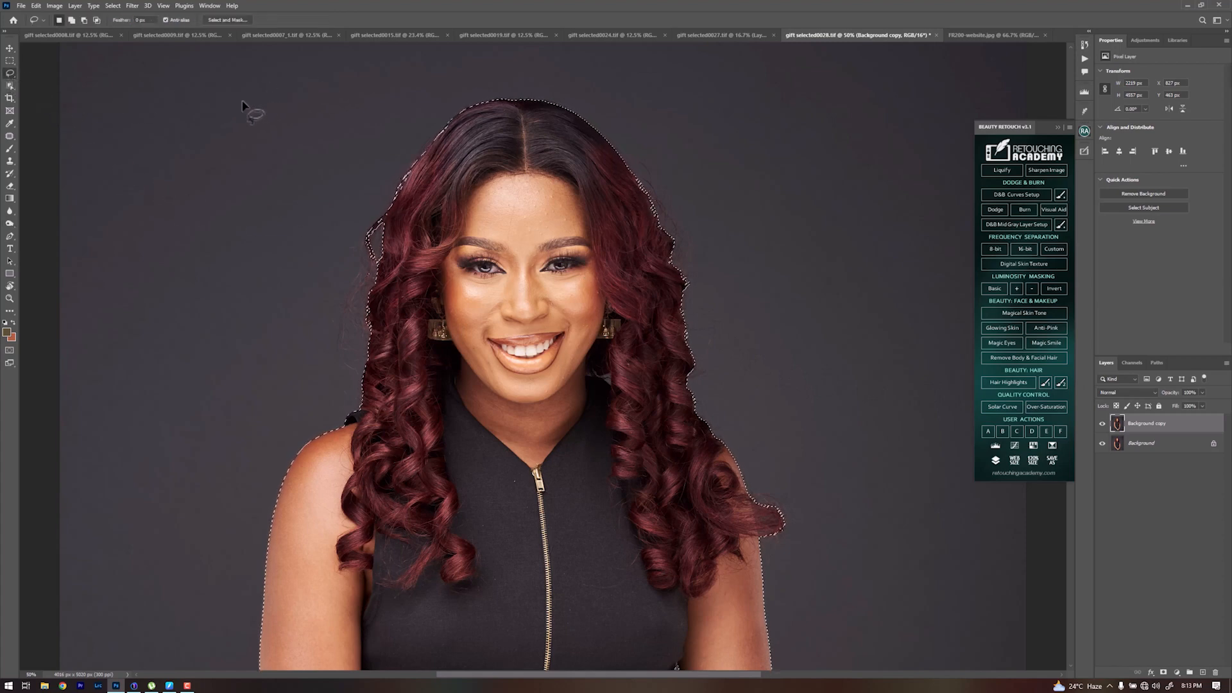
left_click(228, 19)
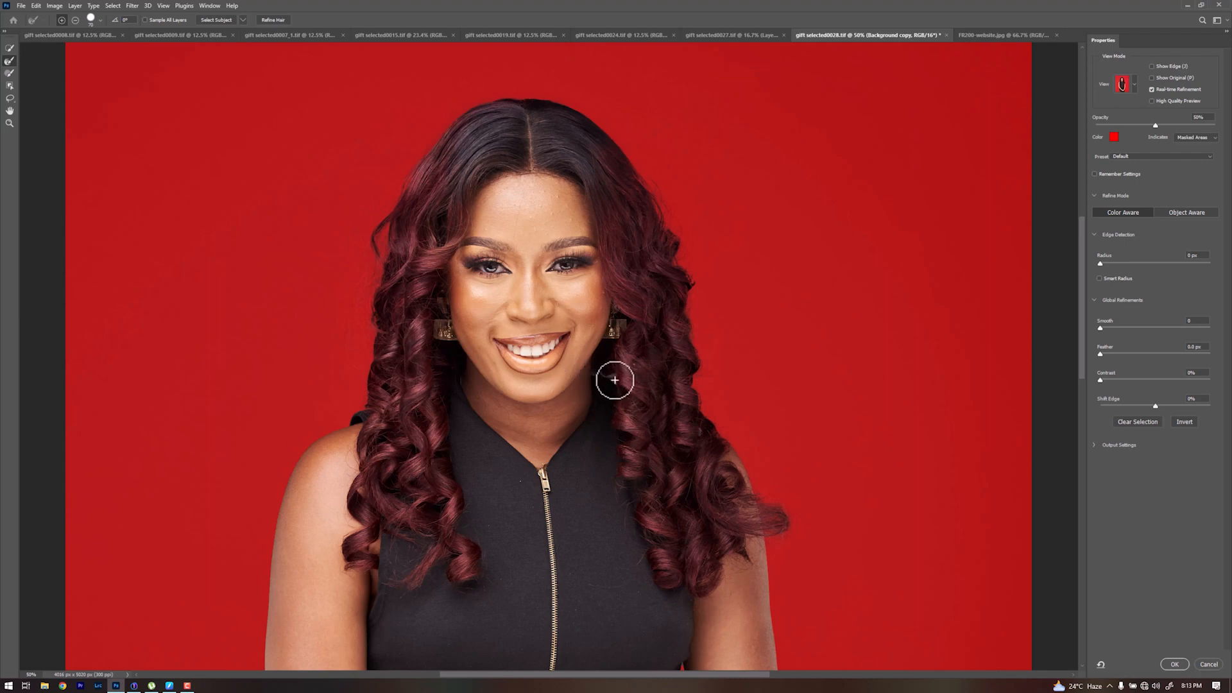
mouse_move(614, 380)
left_mouse_down()
mouse_move(597, 369)
mouse_move(602, 377)
left_mouse_up()
key("Return")
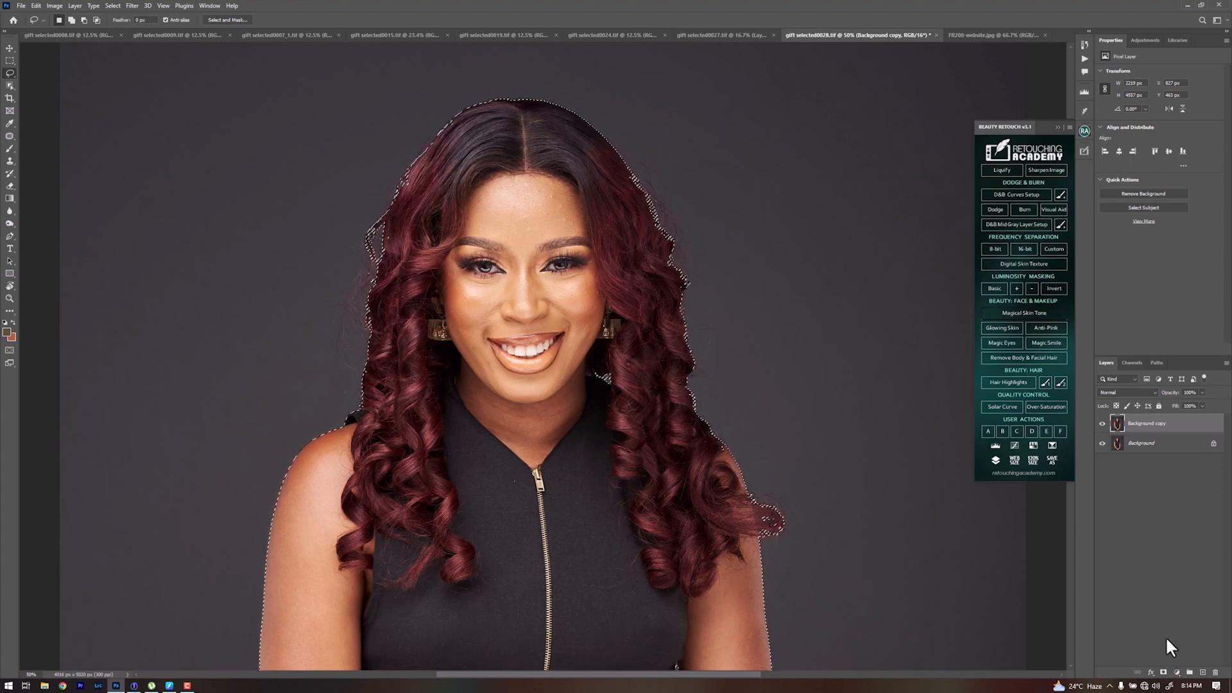
Cut the selected woman onto a new layer and add a Solid Color fill layer above Background copy.
key("ctrl+j")
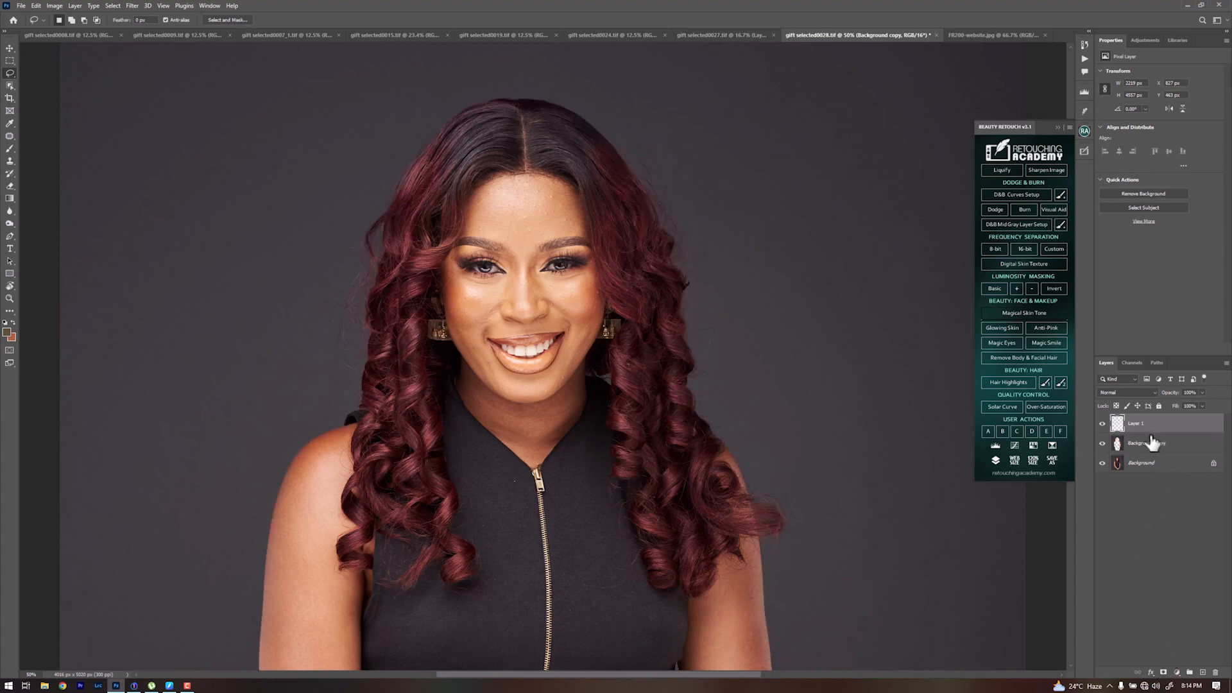
left_click(1152, 443)
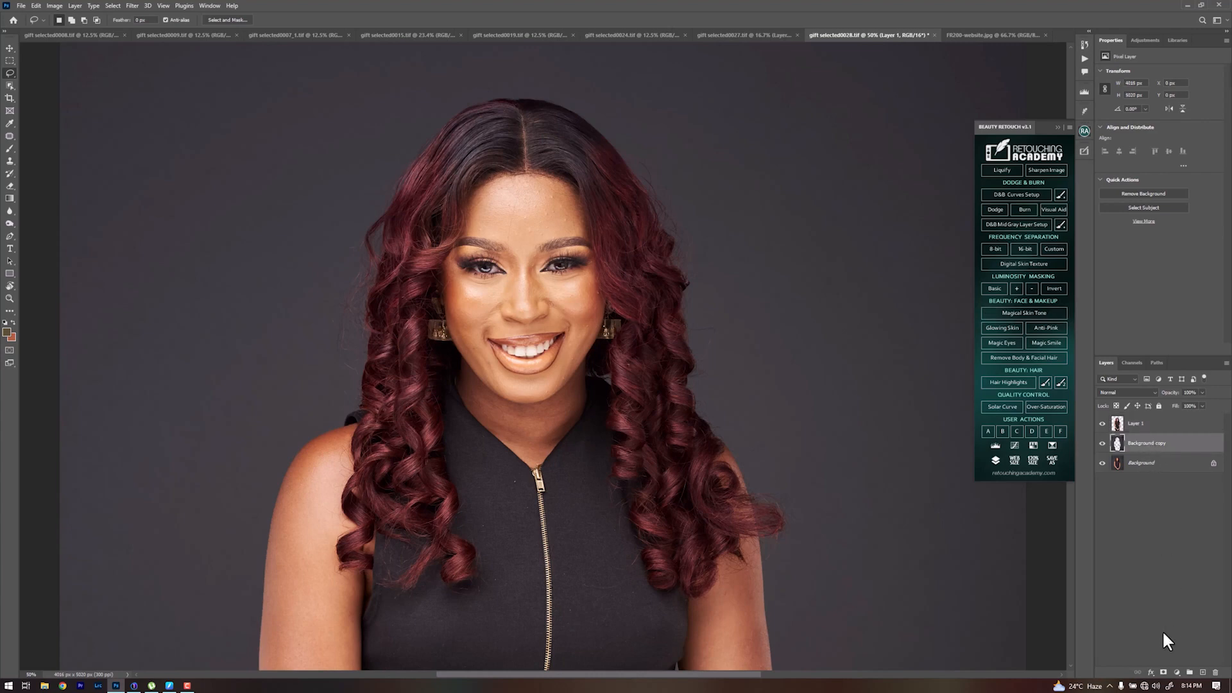
left_click(1178, 672)
left_click(1184, 502)
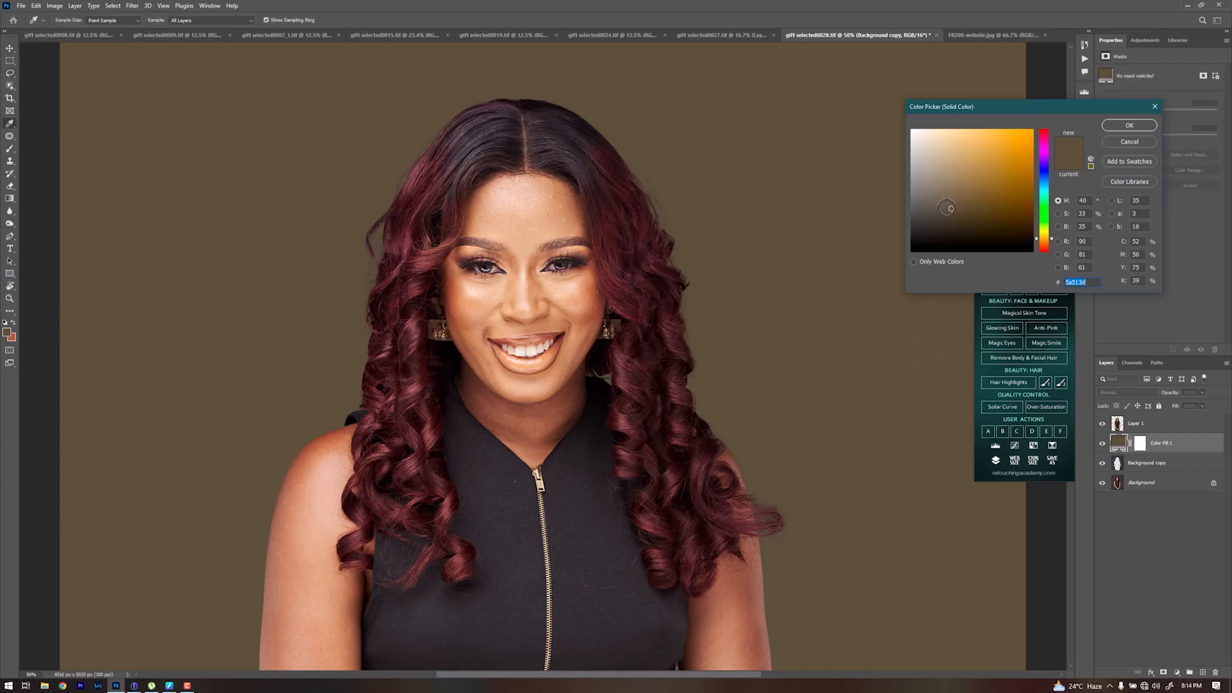
Darken the fill layer's color to a very dark brown.
left_click(948, 228)
mouse_move(948, 229)
left_mouse_down()
mouse_move(959, 196)
mouse_move(944, 168)
mouse_move(969, 165)
mouse_move(977, 238)
left_mouse_up()
left_click(1120, 142, "alt")
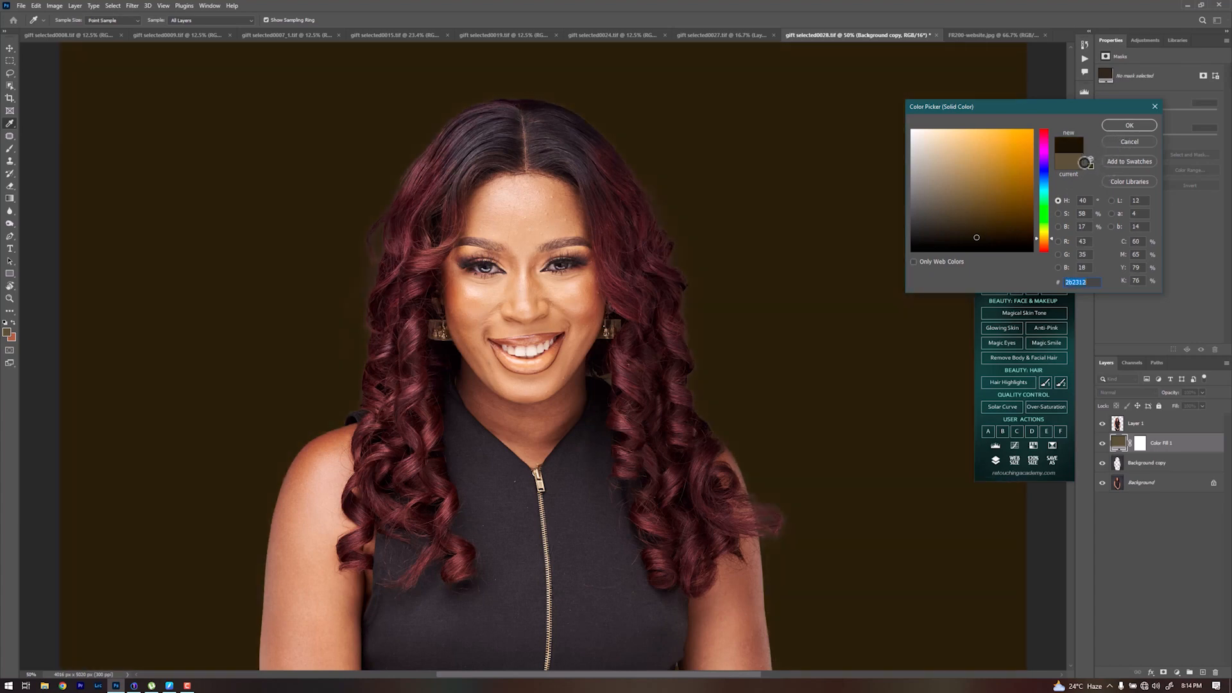
Undo the brown fill and the cutout layer, back to the active selection of the woman.
key("Escape")
key("l")
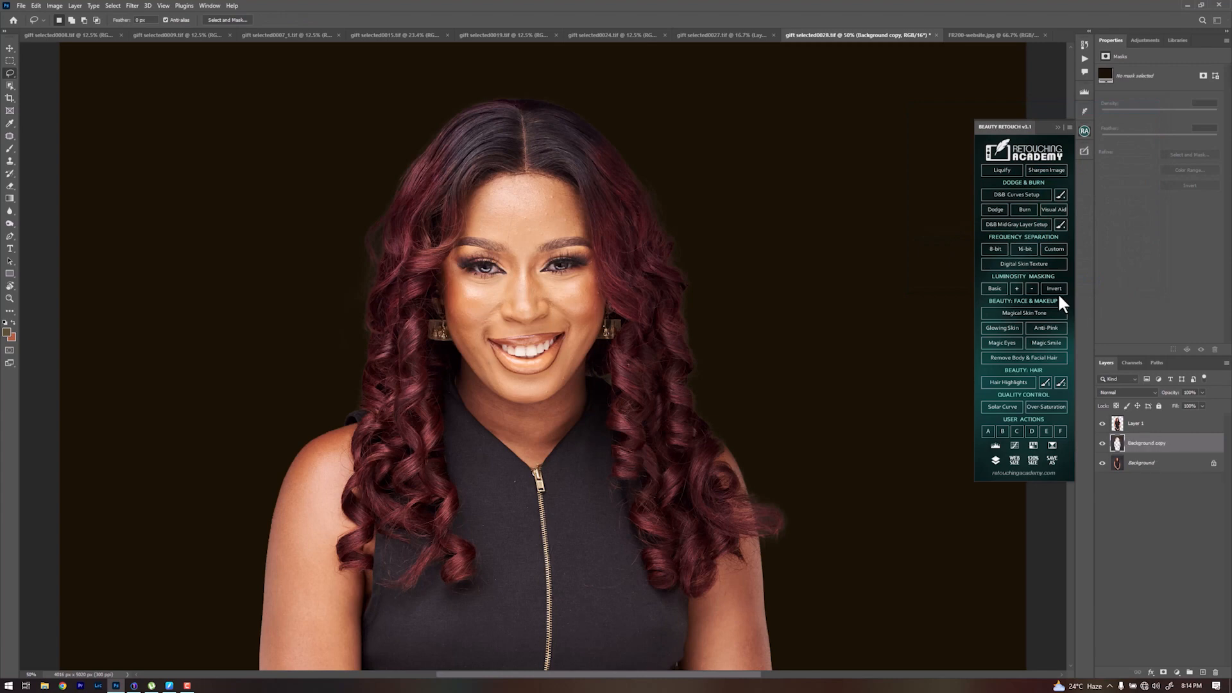
key("ctrl+z")
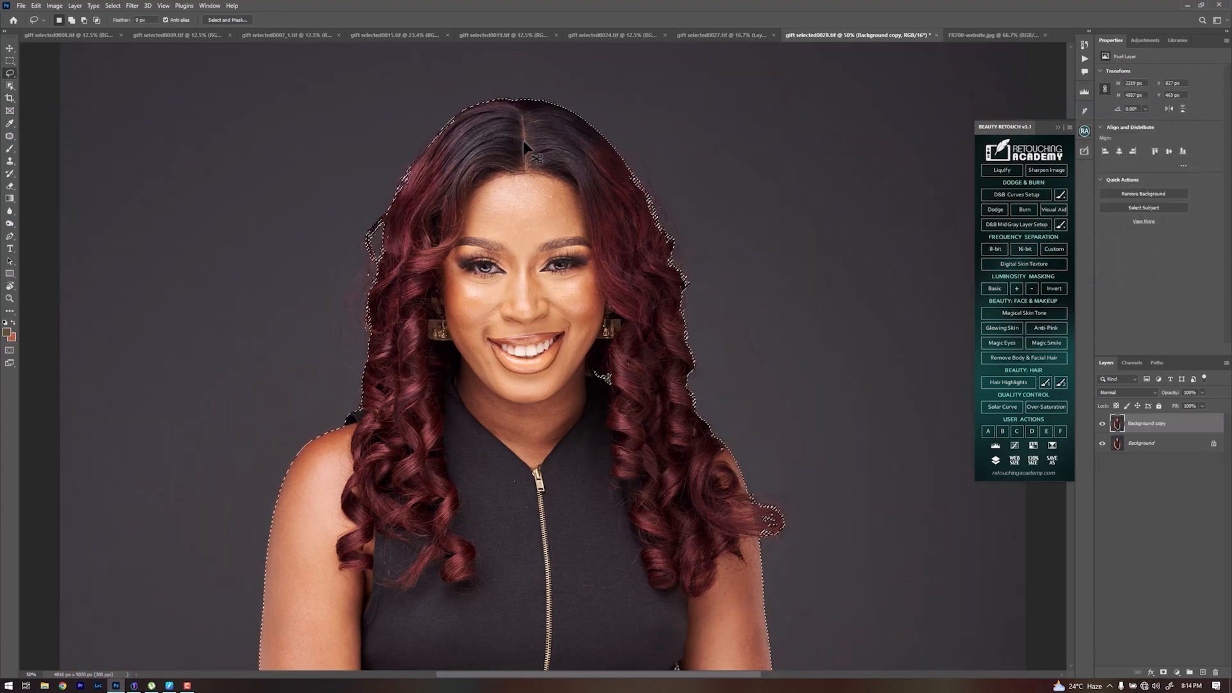
Refine the selection in Select and Mask with Radius 2 px, Smooth 3 and Feather 1.1 px.
left_click(216, 20)
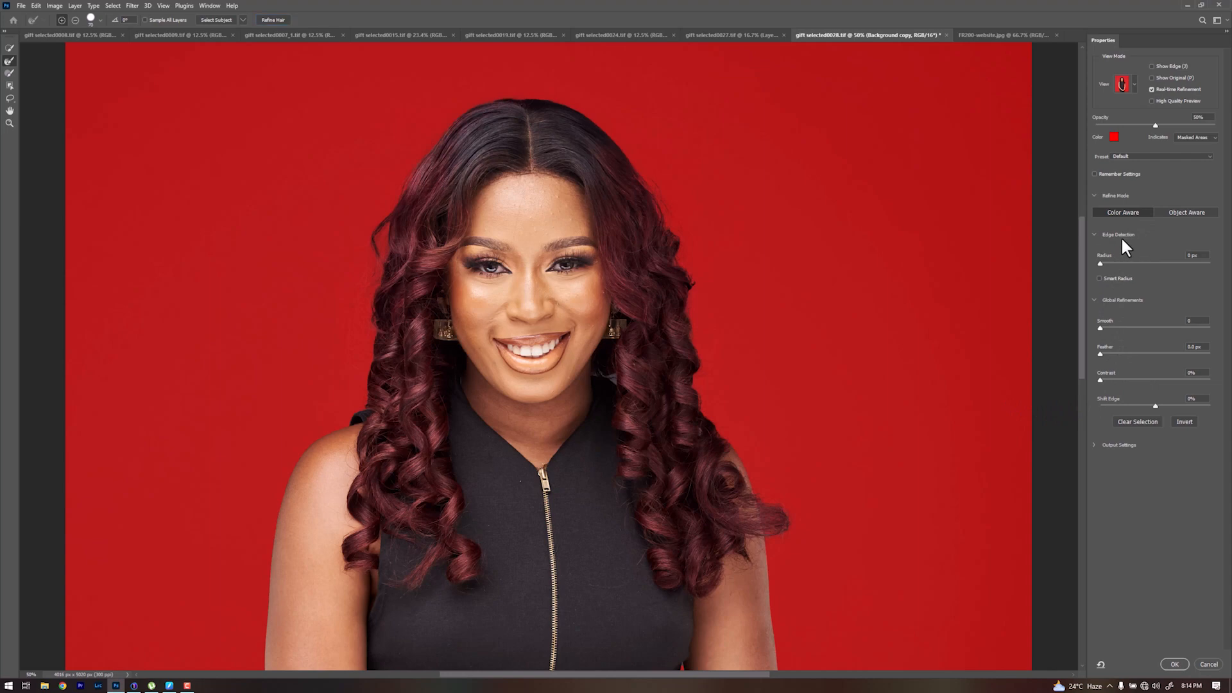
left_click(1100, 263)
left_click_drag(1112, 263, 1116, 265)
left_click_drag(1100, 353, 1107, 355)
left_click(1104, 326)
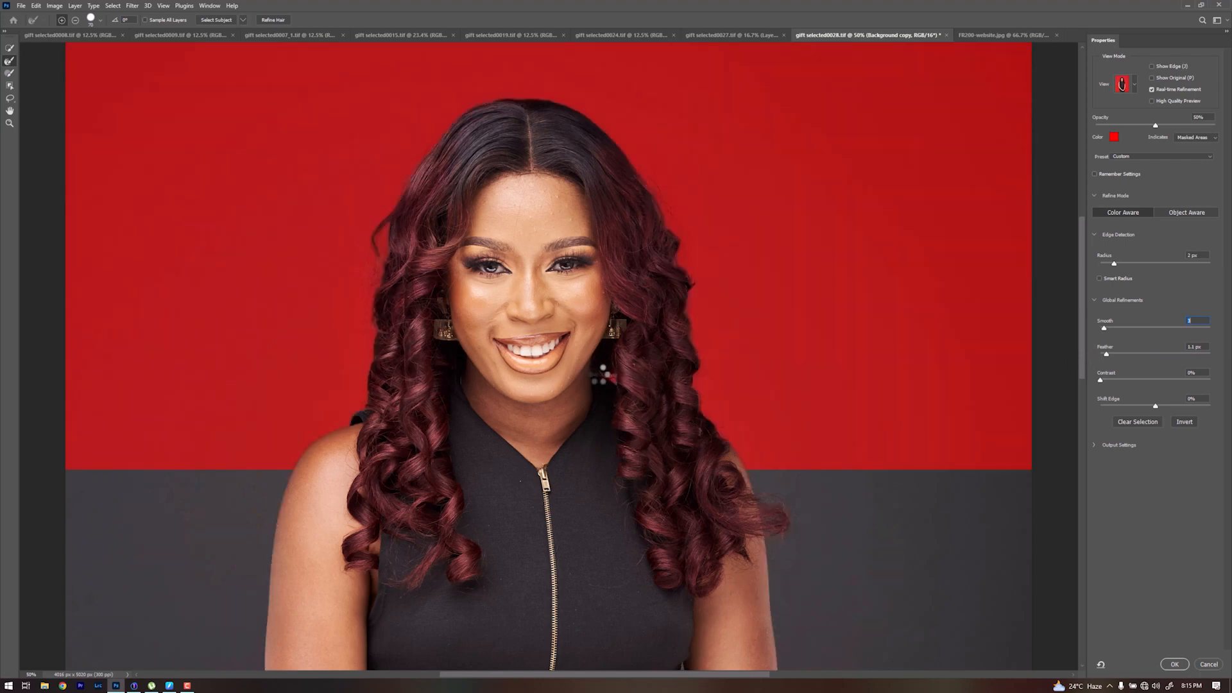
left_click(1175, 664)
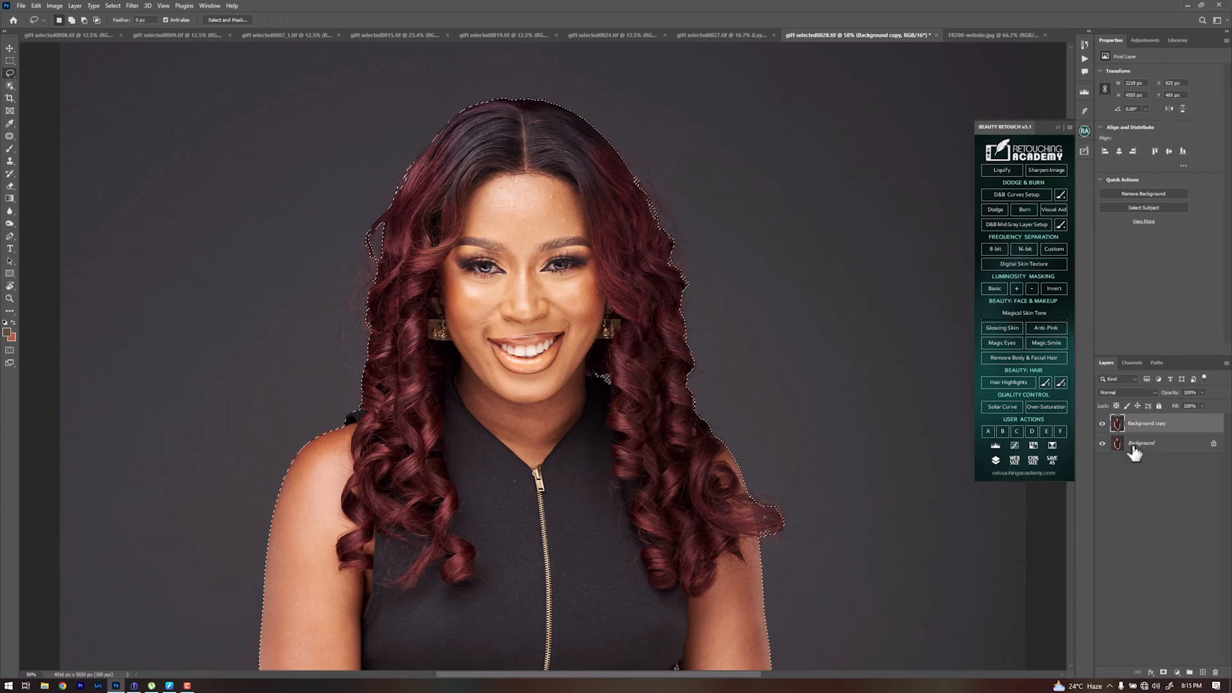
Cut the selected woman onto a new layer and make the Background copy layer active beneath it.
key("ctrl+shift+j")
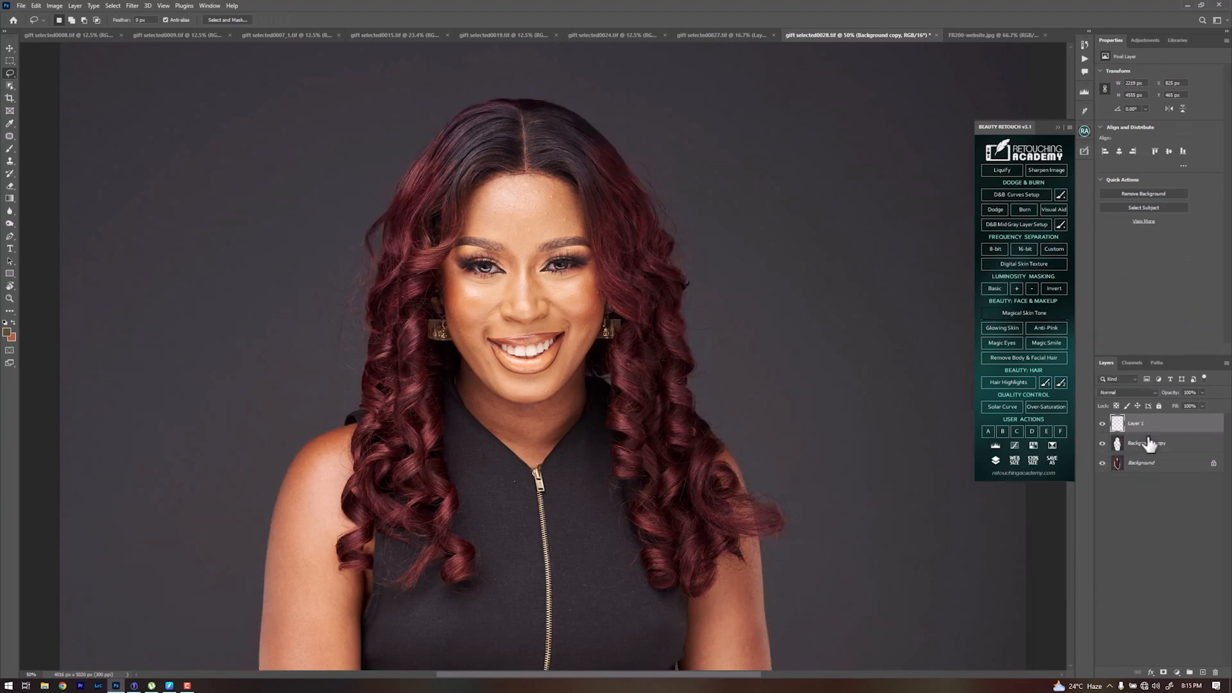
left_click(1145, 444)
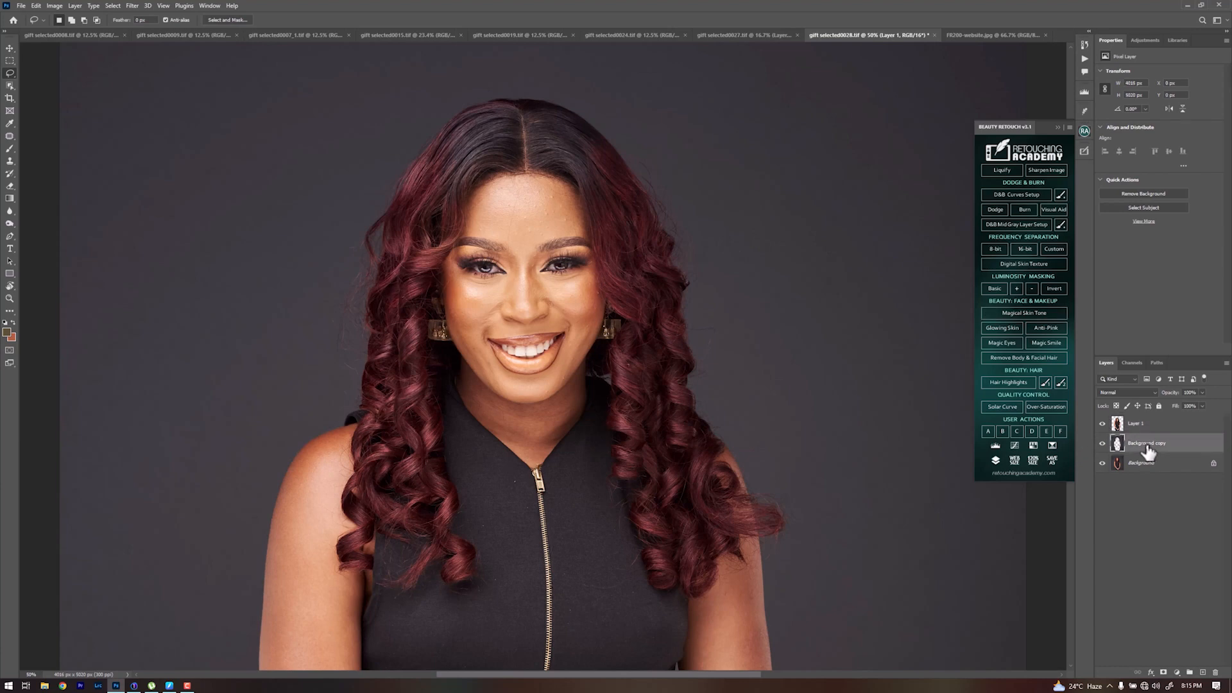
Copy the brown textured backdrop layer and its Color Fill layer from gift selected0027.tif into gift selected0028.tif, beneath the woman's cutout.
left_click(717, 36)
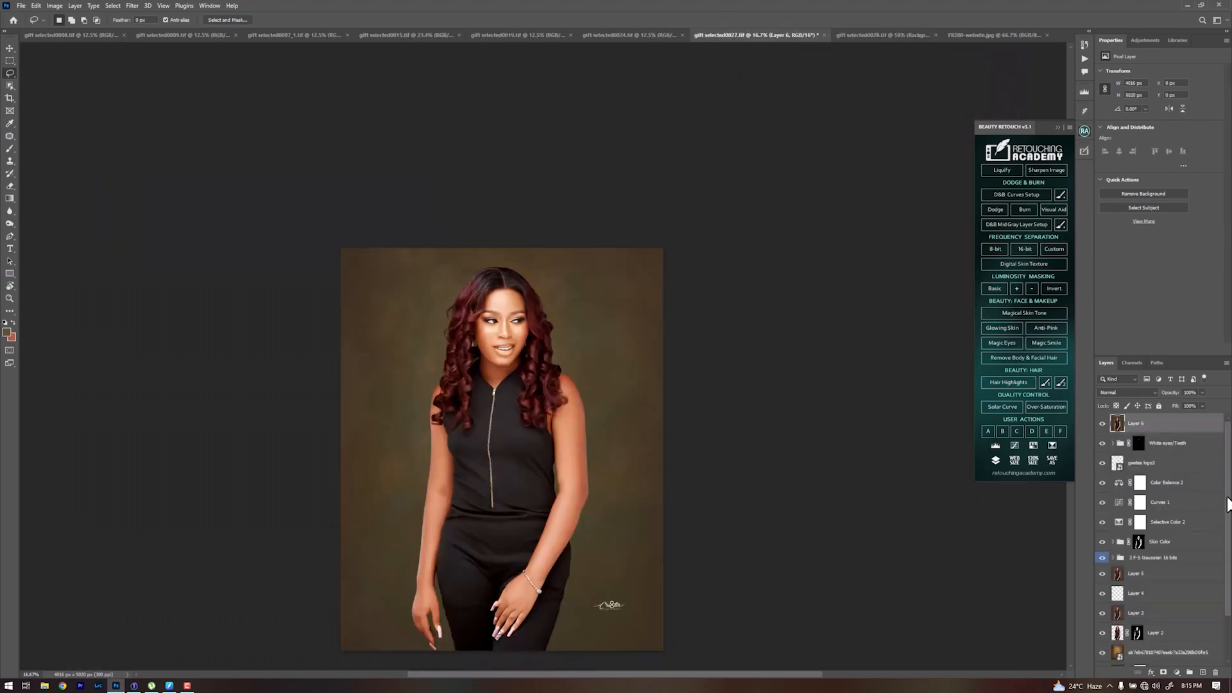
scroll(1225, 597, "down", 3)
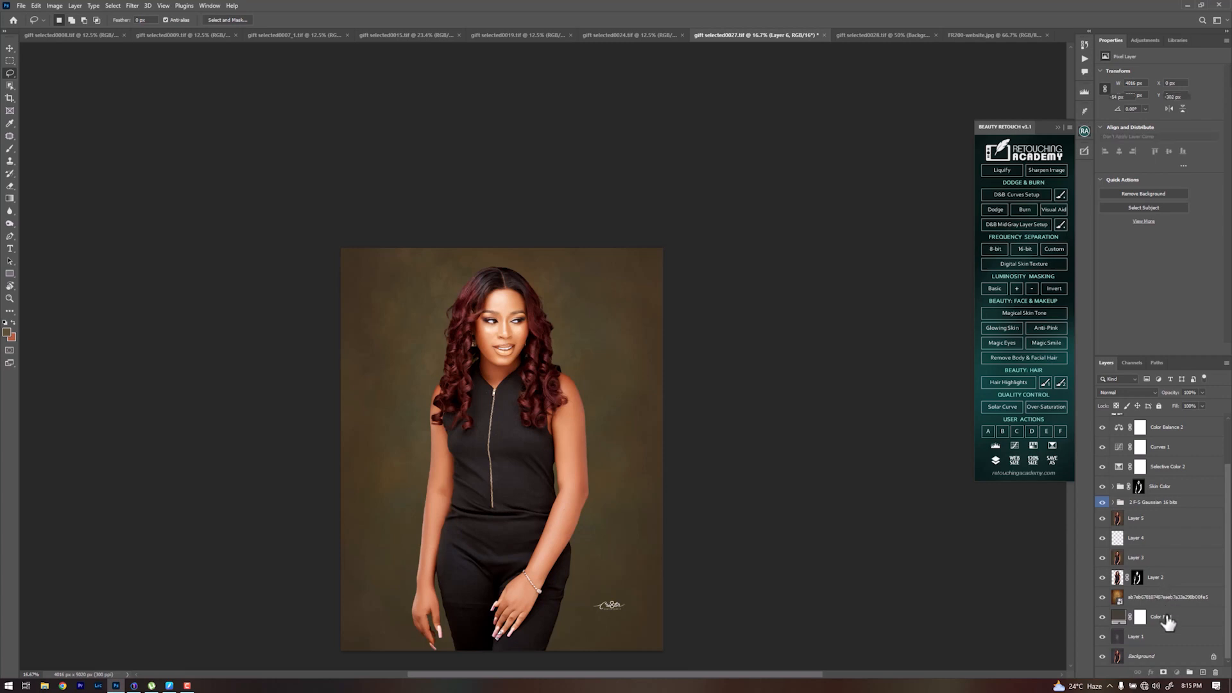
left_click(1167, 596)
left_click(1167, 617, "shift")
left_click_drag(1167, 607, 715, 171)
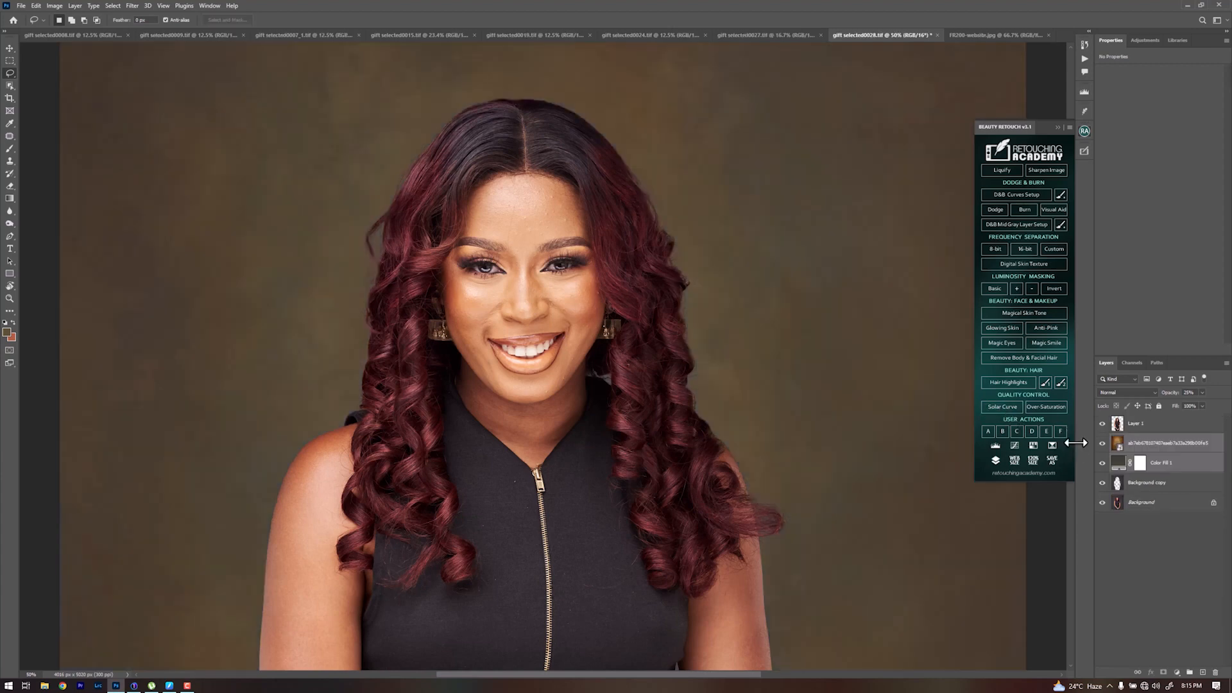
key("ctrl+minus")
key("ctrl+minus")
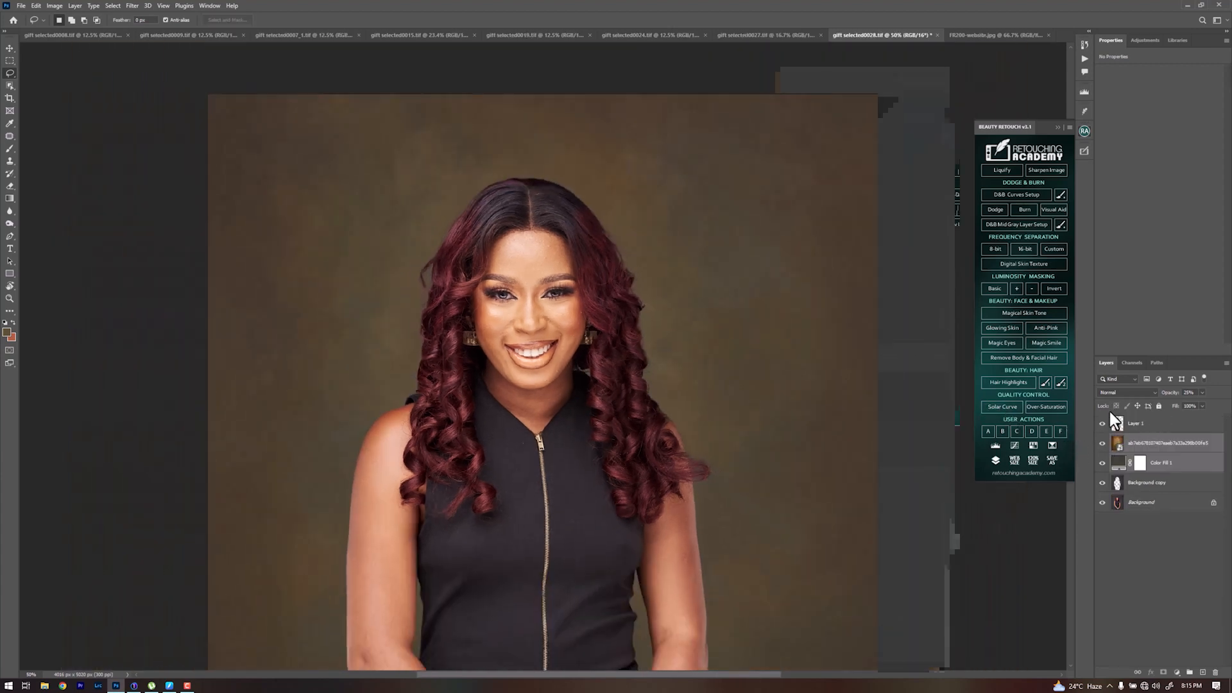
key("ctrl+minus")
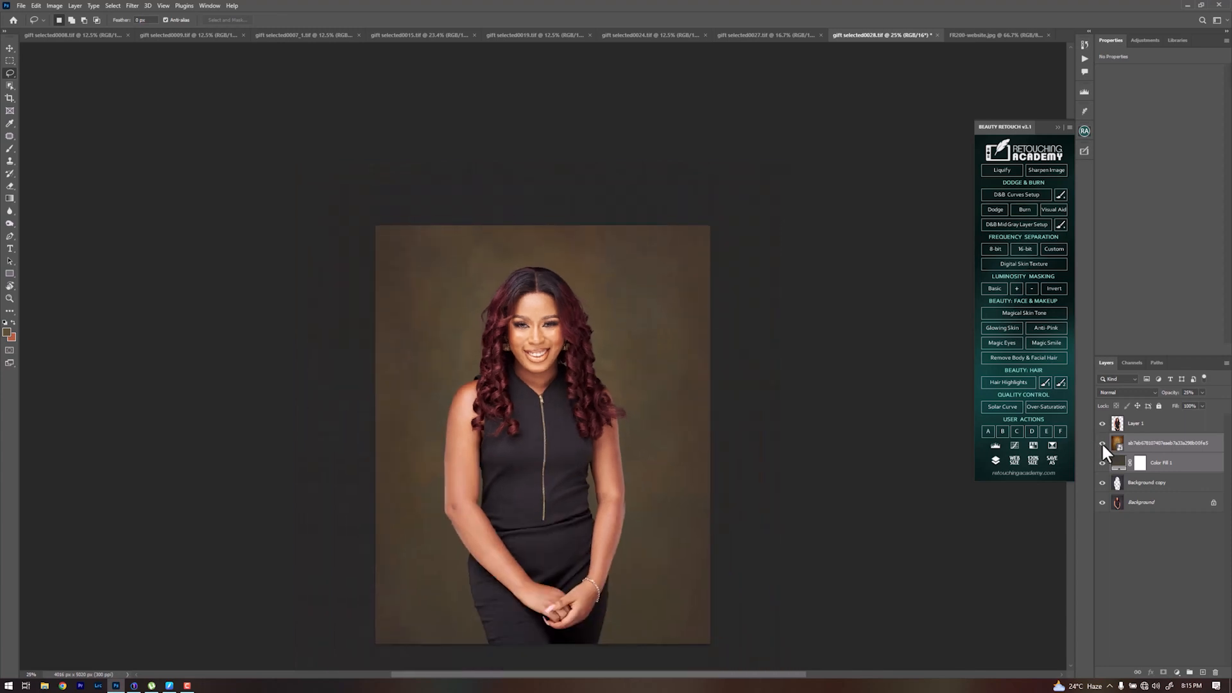
Duplicate the woman's cutout layer and hide the original cutout.
left_click(1134, 429)
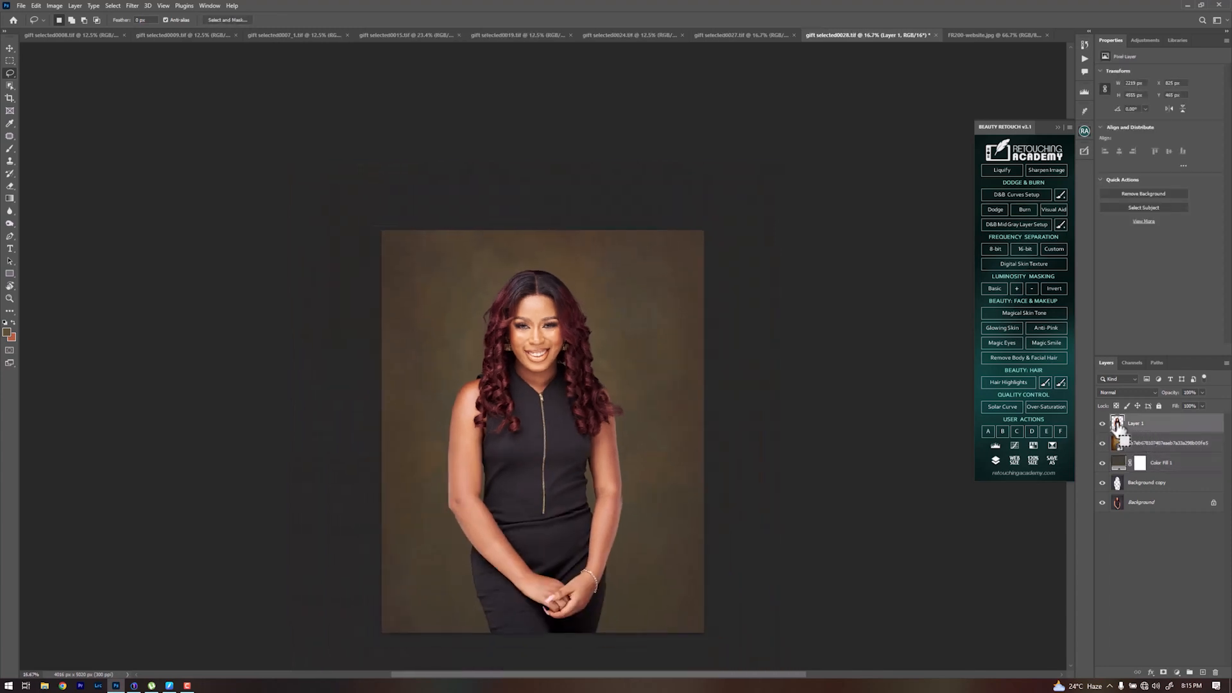
key("ctrl+plus")
key("ctrl+plus")
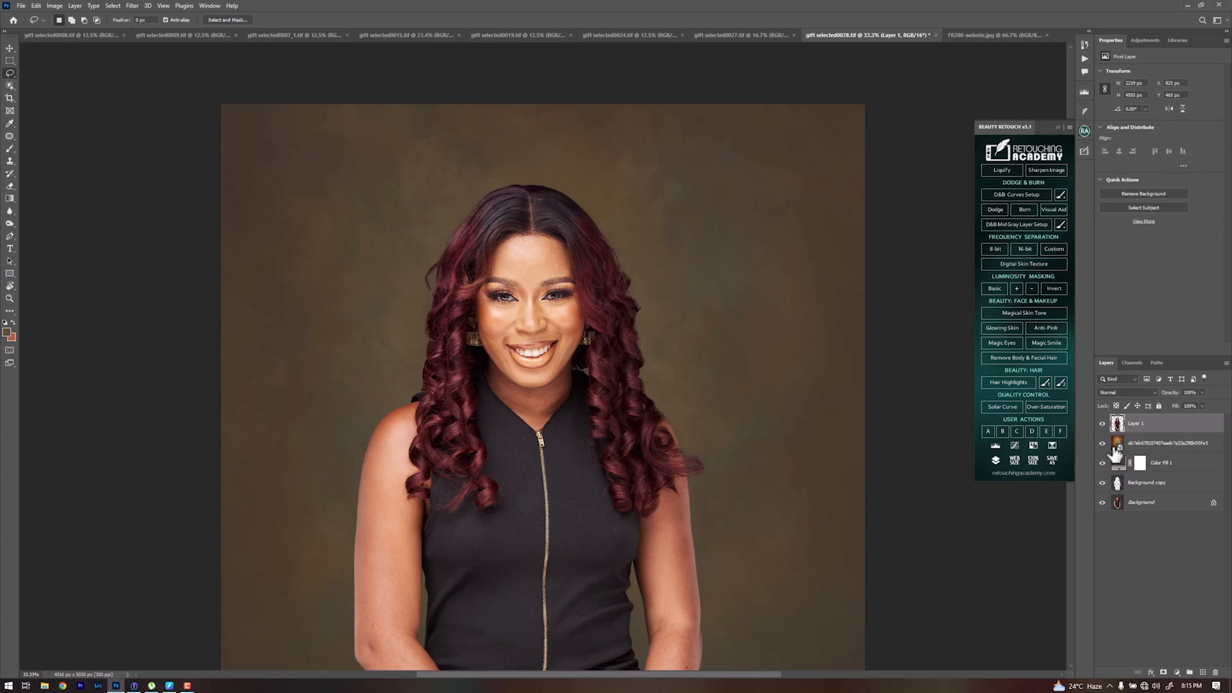
key("ctrl+j")
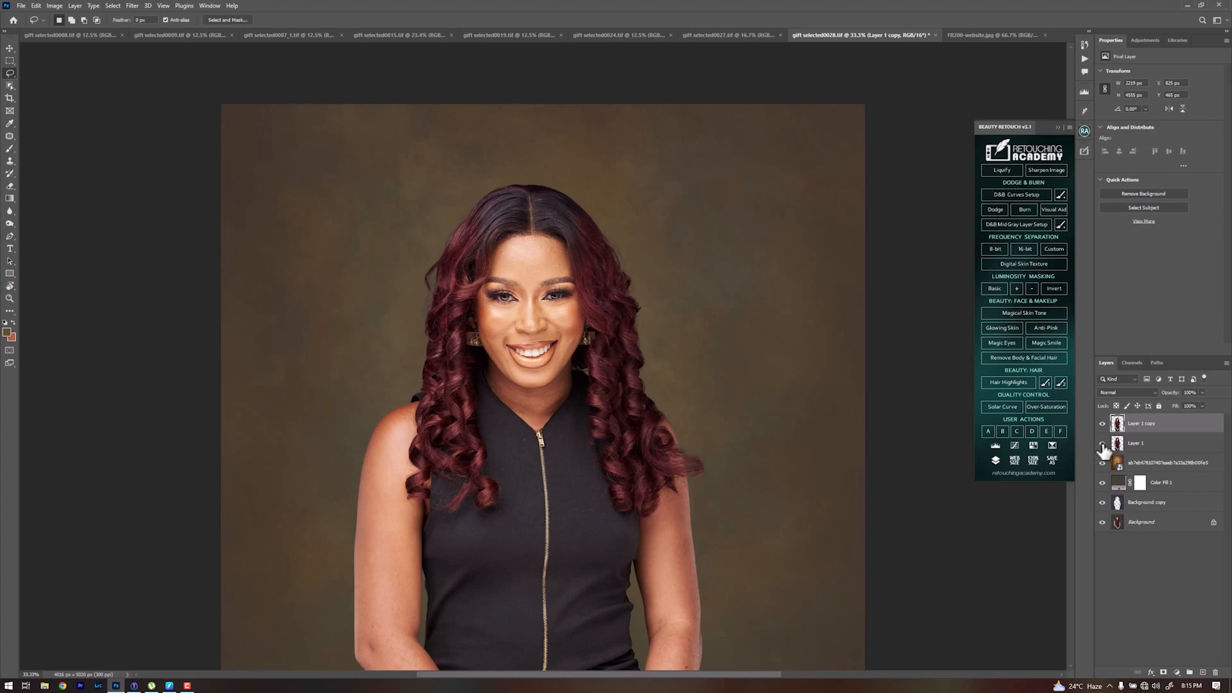
left_click(1103, 443)
left_click(74, 4)
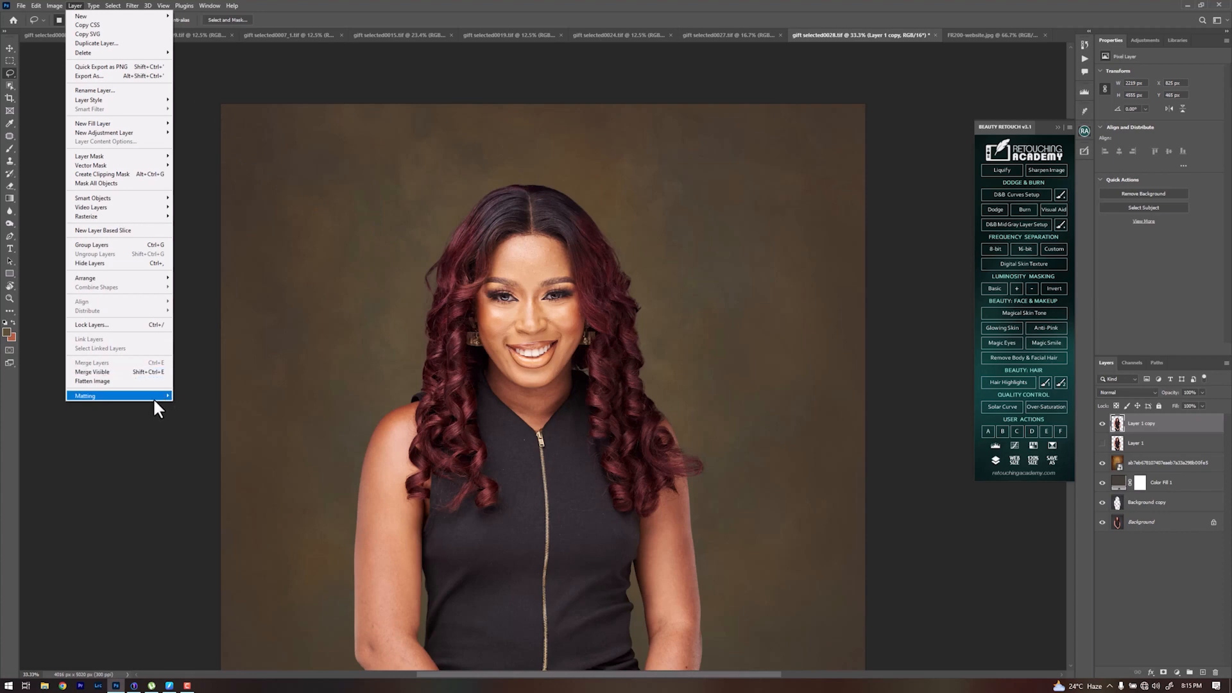
mouse_move(153, 395)
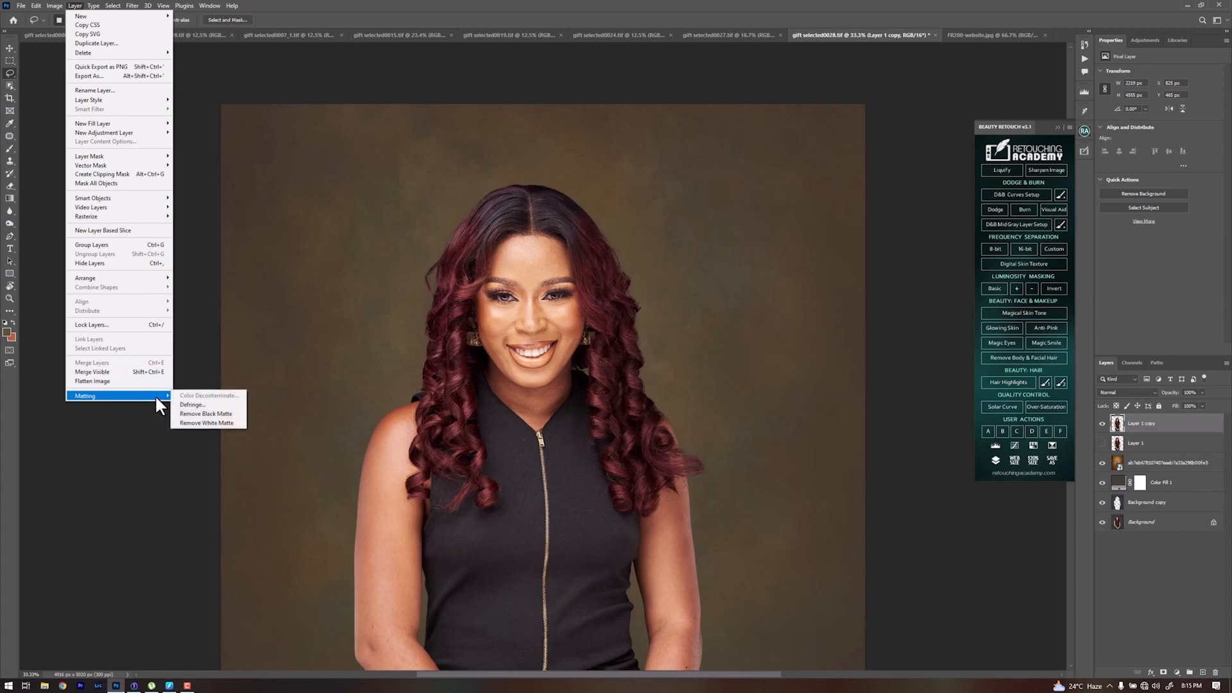
left_click(197, 406)
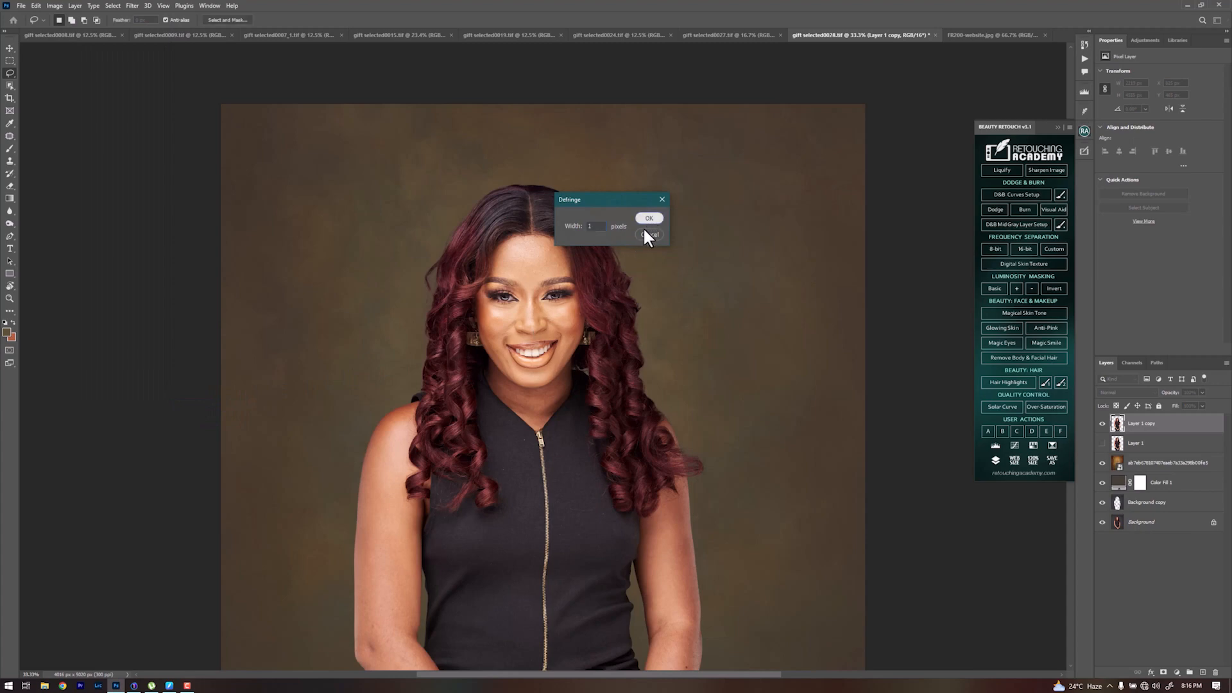
left_click(646, 234)
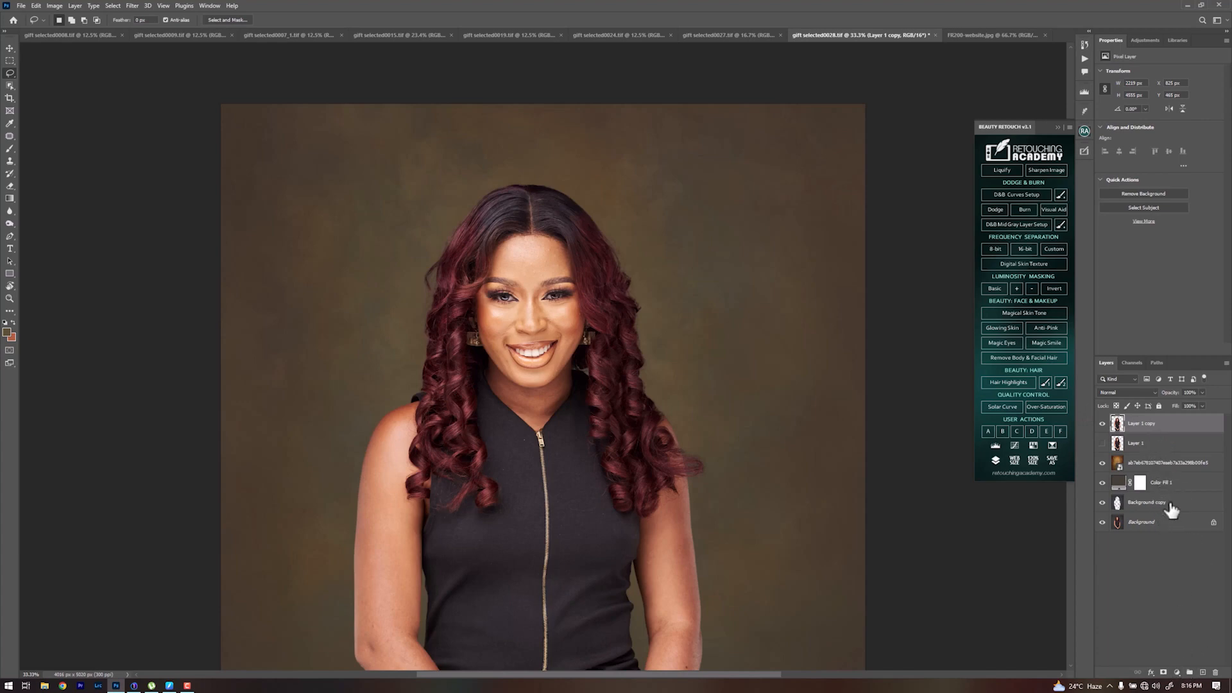
Add an empty layer above the duplicated cutout, clip it to that cutout and set its blend mode to Color.
left_click(1203, 672)
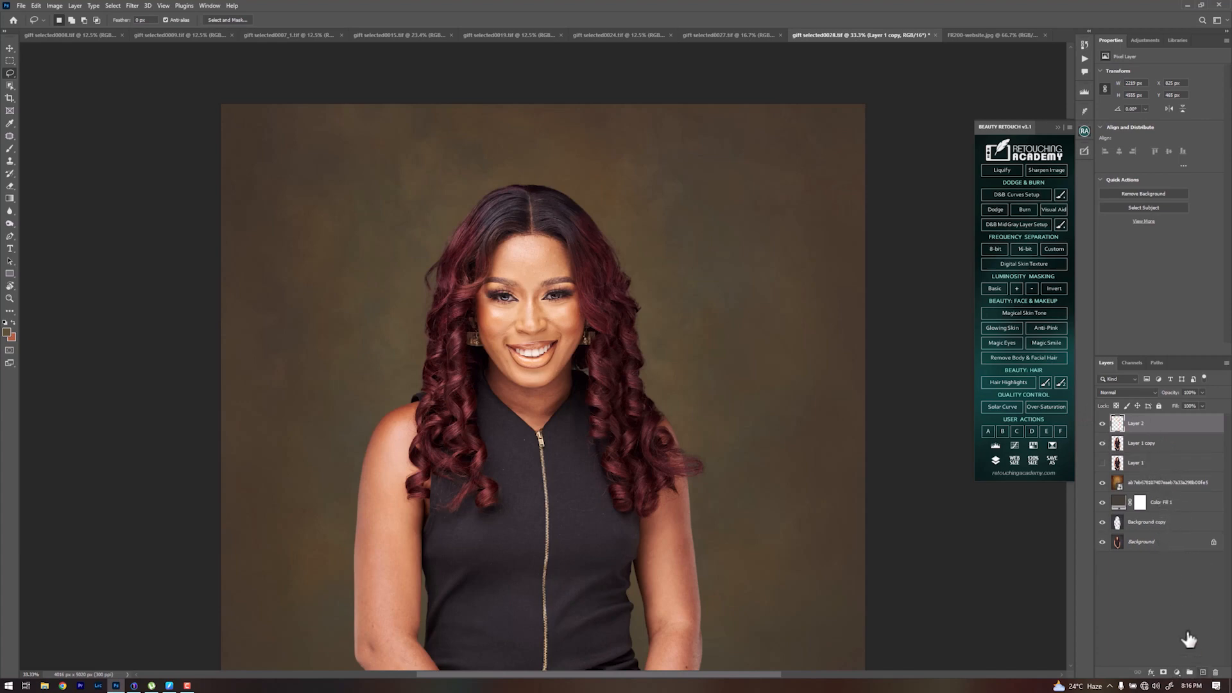
left_click(1131, 428, "alt")
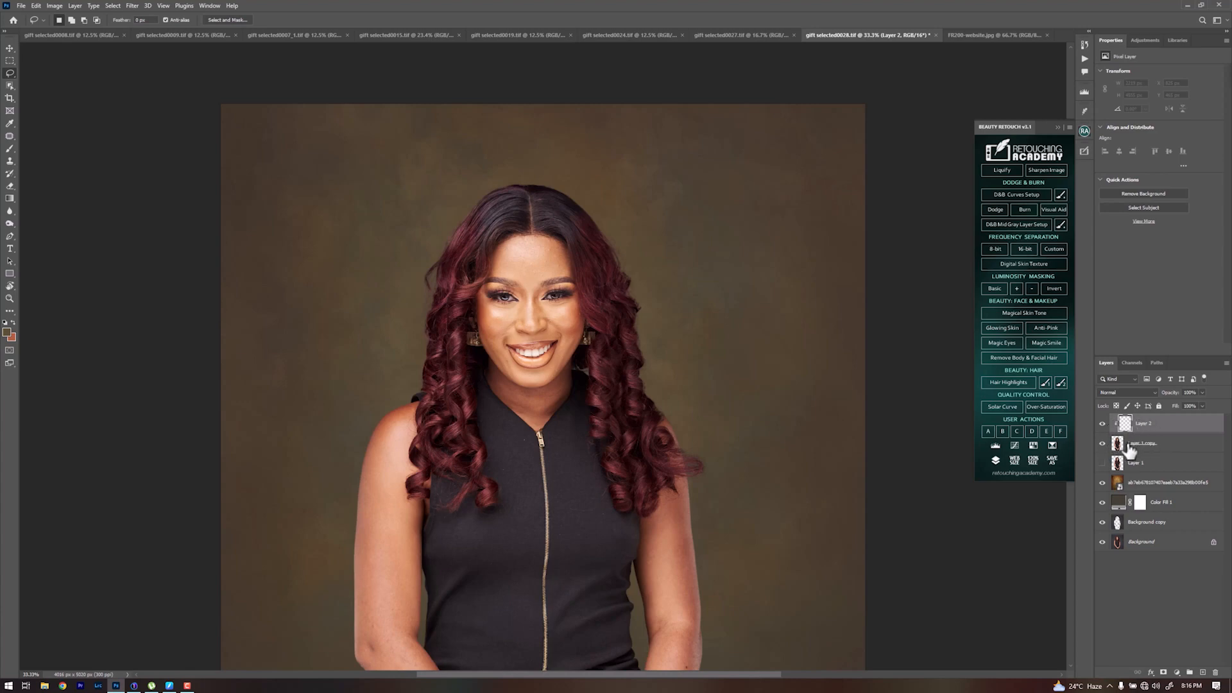
left_click(1130, 393)
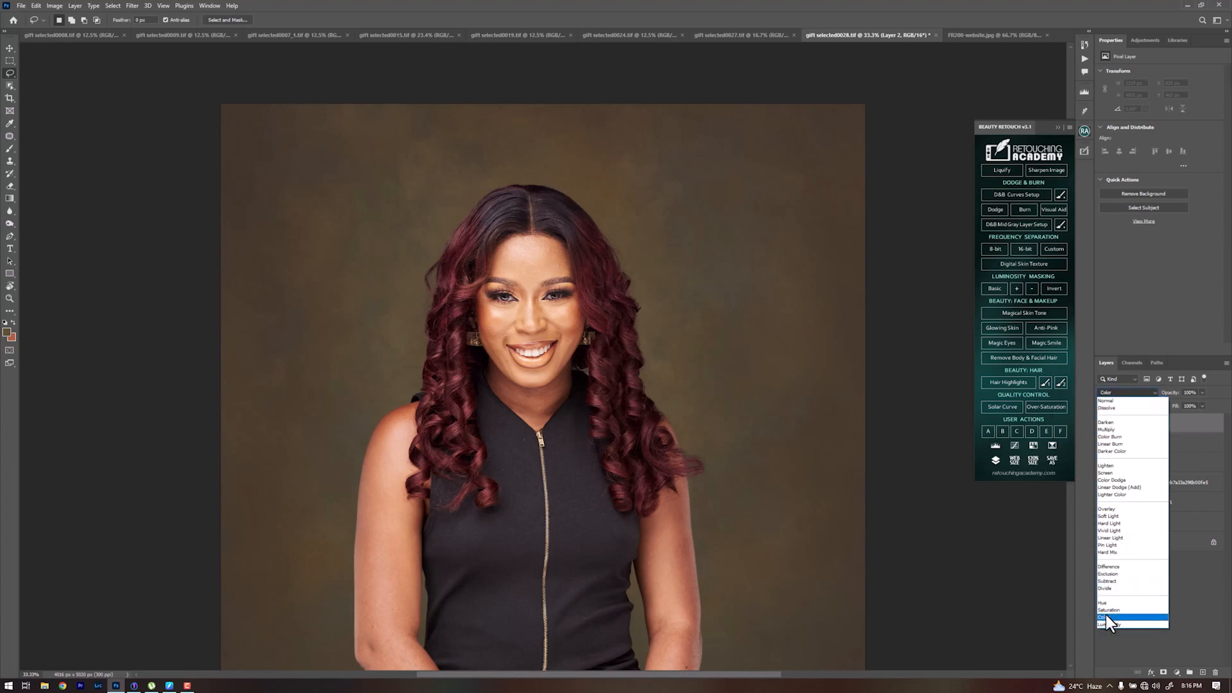
left_click(1107, 617)
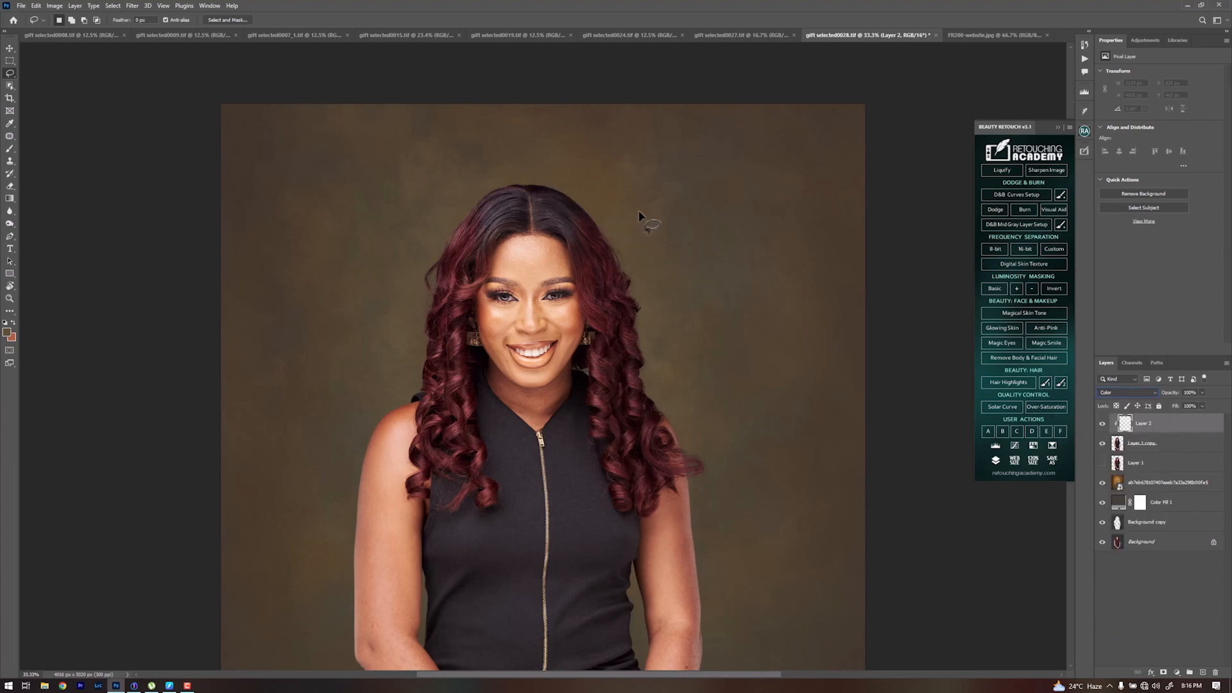
Sample the hair colour, enlarge the brush and paint over the hair's fringe on the image's left side and along the crown.
left_click(10, 149)
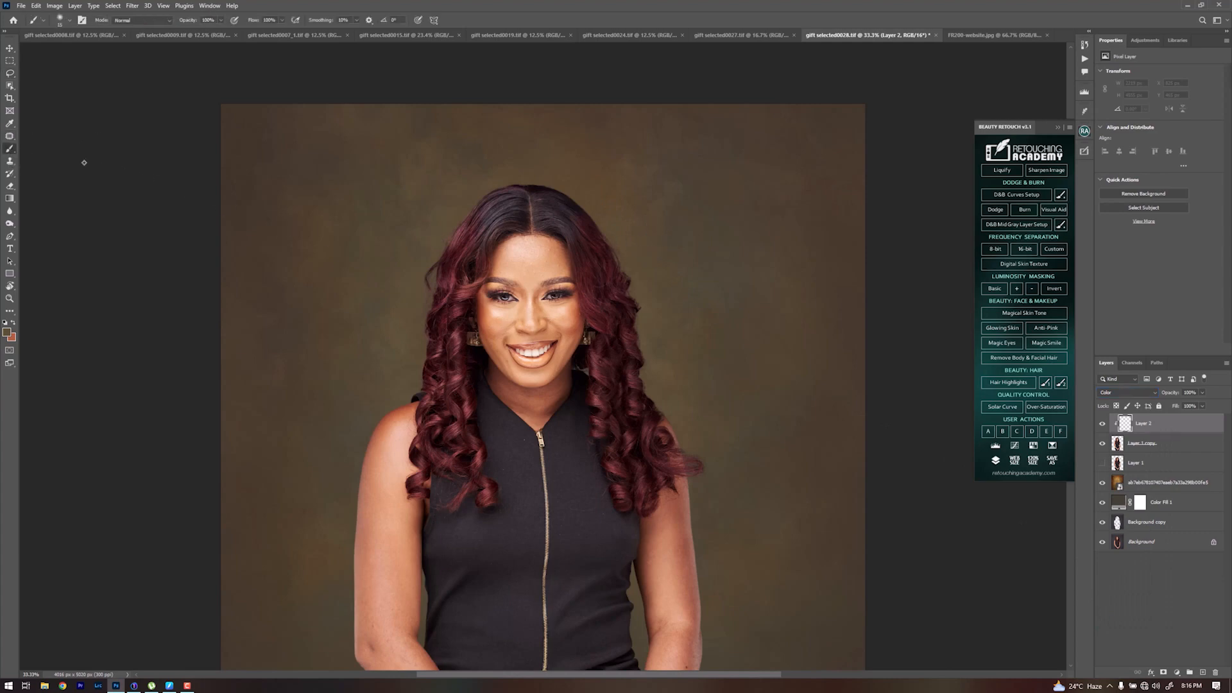
left_click(447, 261, "alt")
key("bracketright")
key("bracketright")
key("bracketright")
key("bracketright")
key("bracketright")
key("bracketright")
key("bracketright")
key("bracketright")
key("bracketright")
key("bracketright")
left_click_drag(421, 368, 449, 301)
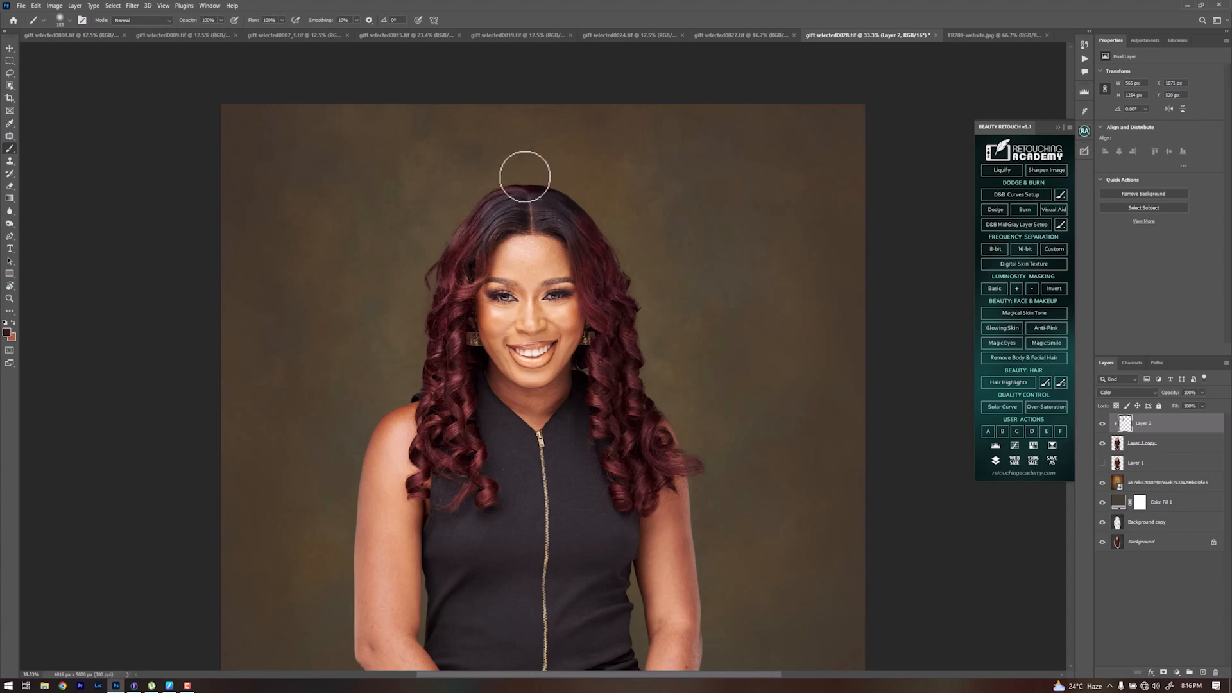
left_click_drag(525, 177, 551, 179)
Paint sampled hair colours along the hair's edge on the image's right side and compare the result with the clipped layer hidden and shown.
left_click(615, 229, "alt")
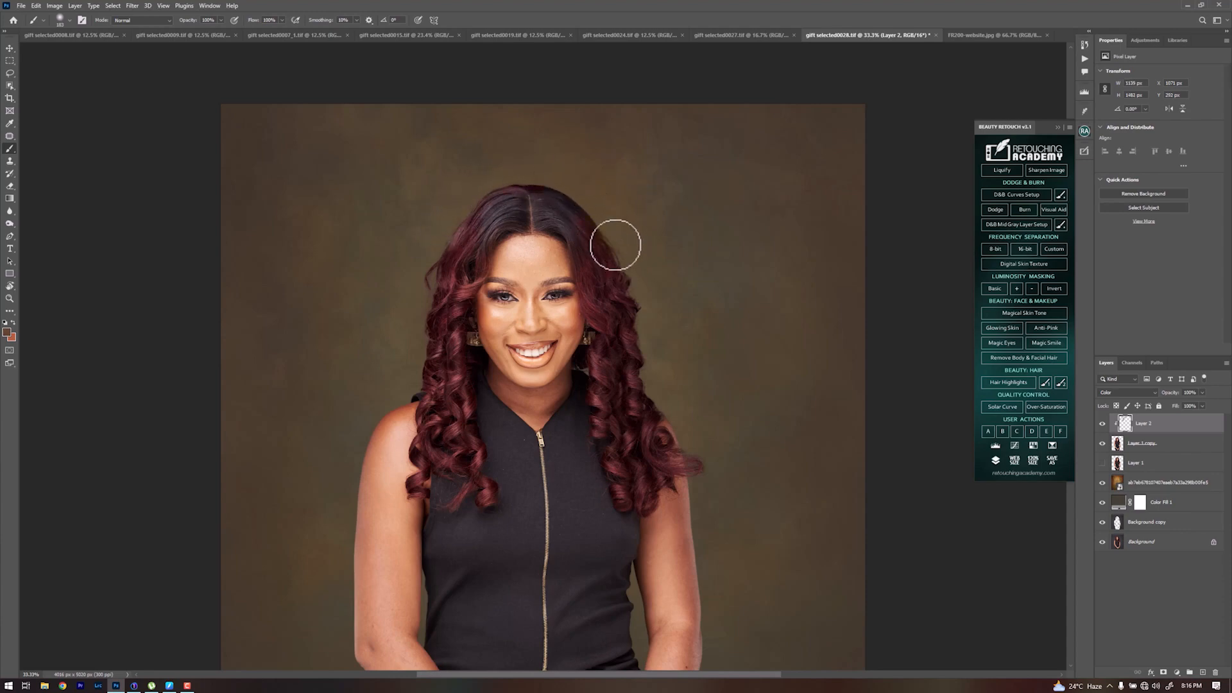
mouse_move(643, 320)
left_mouse_down()
mouse_move(641, 352)
mouse_move(651, 333)
left_mouse_up()
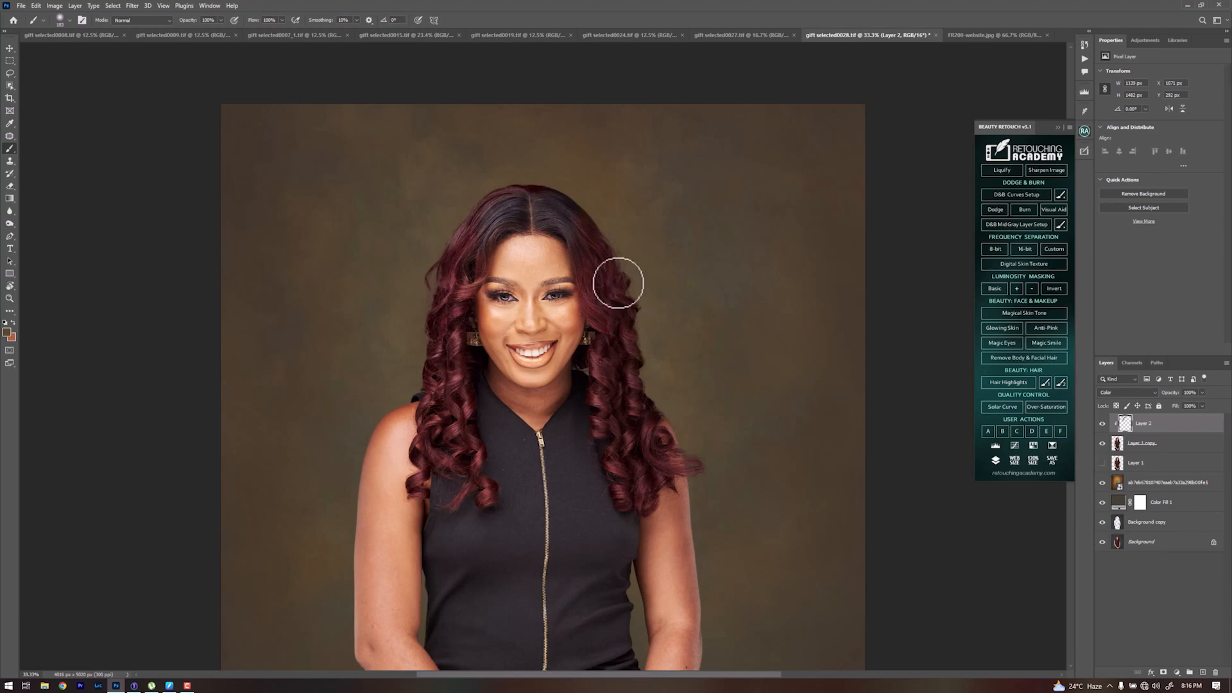
left_click(591, 228, "alt")
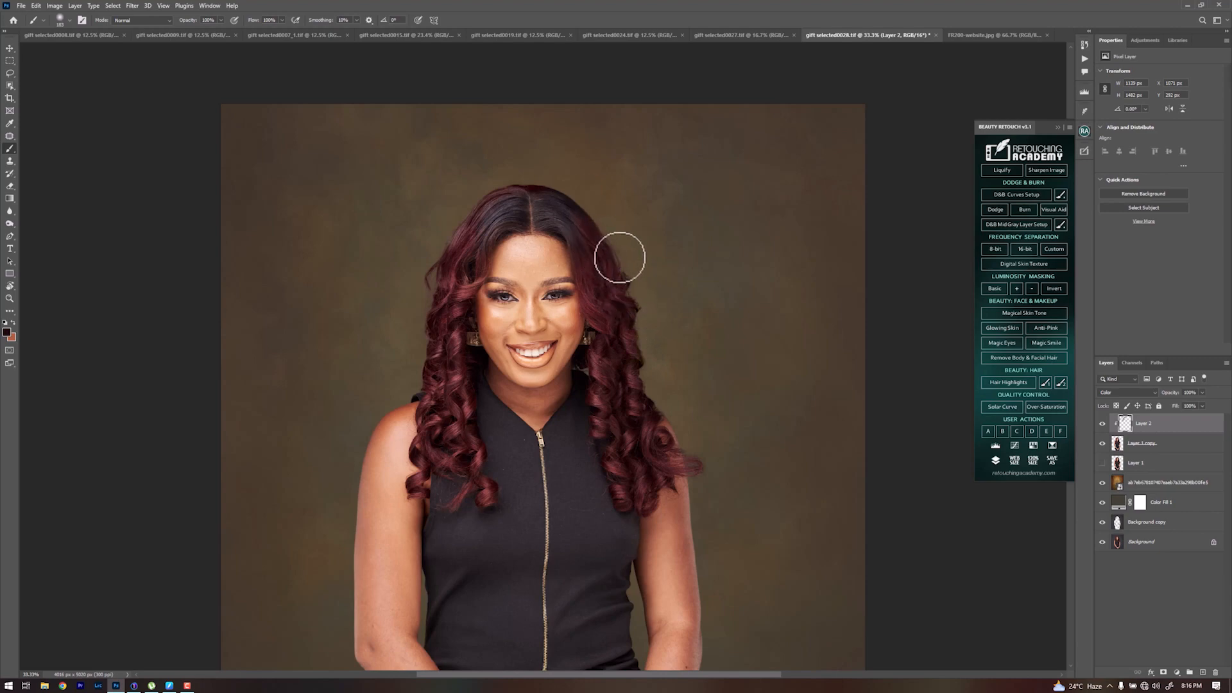
left_click_drag(643, 342, 653, 403)
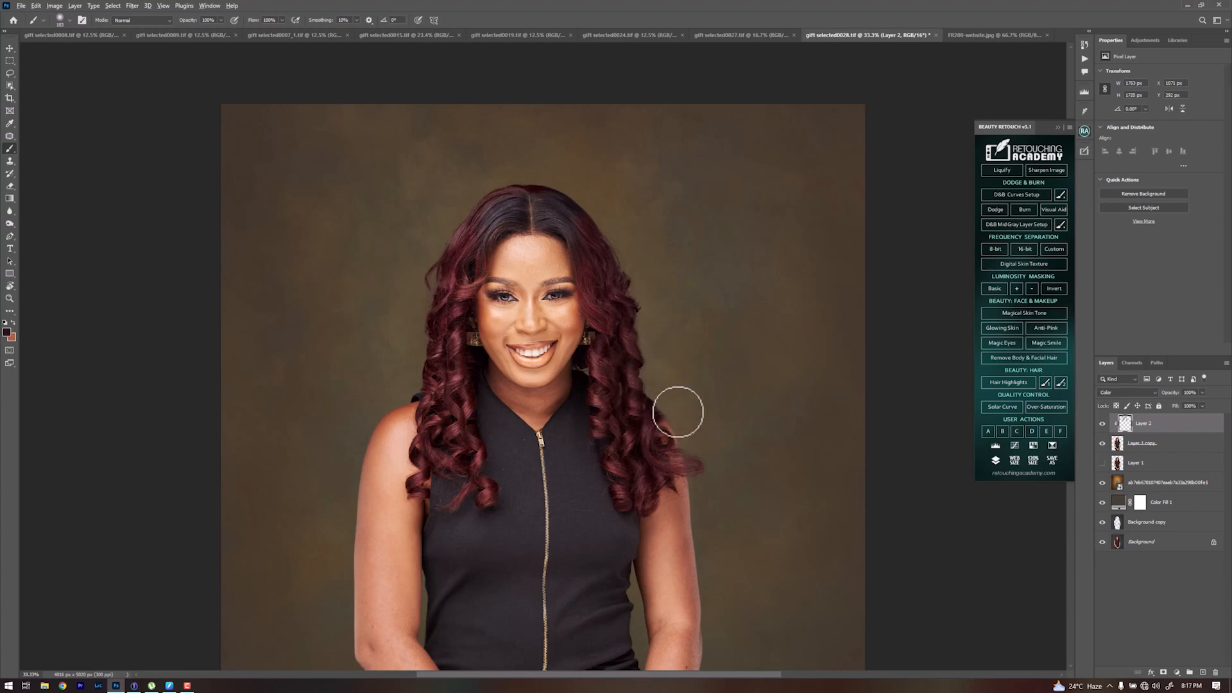
left_click(1102, 425)
left_click(1103, 424)
With the textured backdrop hidden, try yellow #cba702, olive #322c11 and near-black #13120c on the Color Fill layer, and undo the colour change.
double_click(1117, 502)
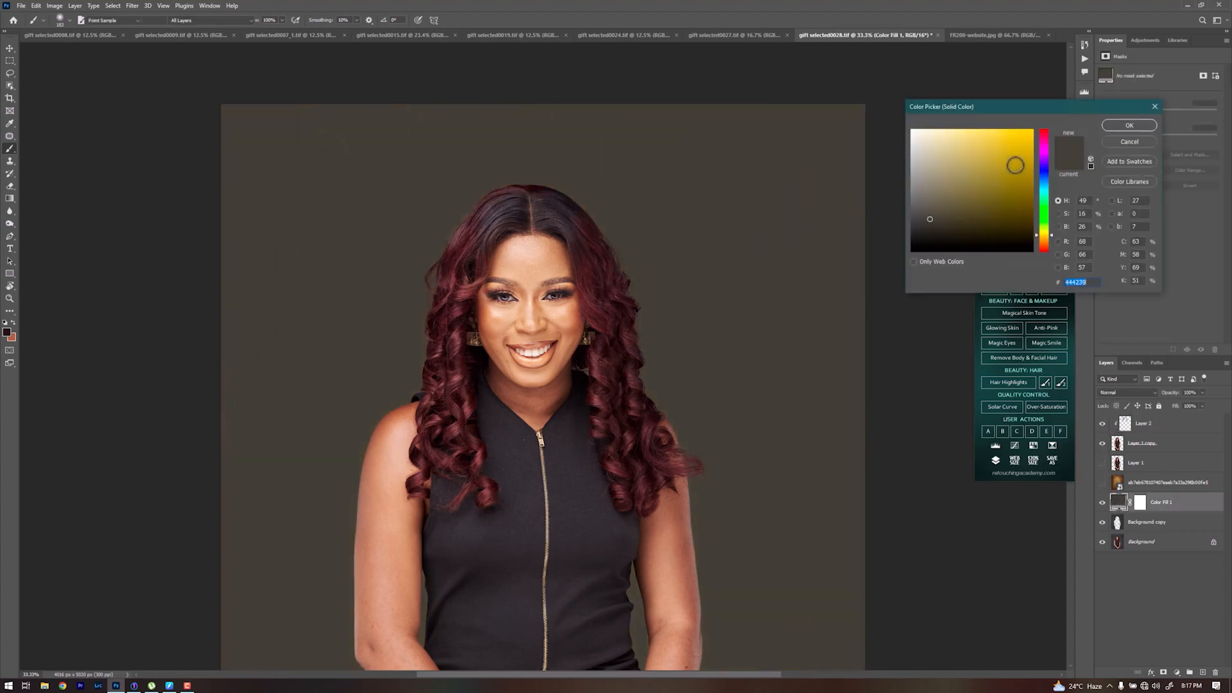
left_click(1031, 154)
left_click(1015, 195)
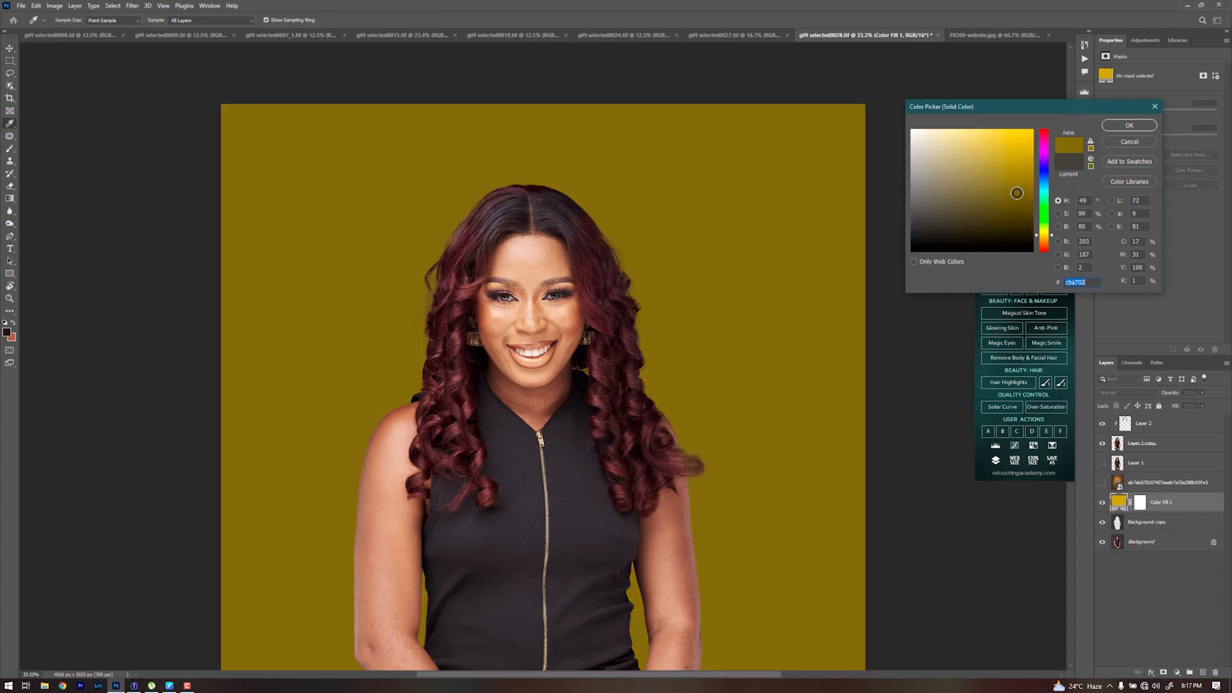
mouse_move(990, 217)
left_mouse_down()
mouse_move(1007, 220)
mouse_move(992, 228)
left_mouse_up()
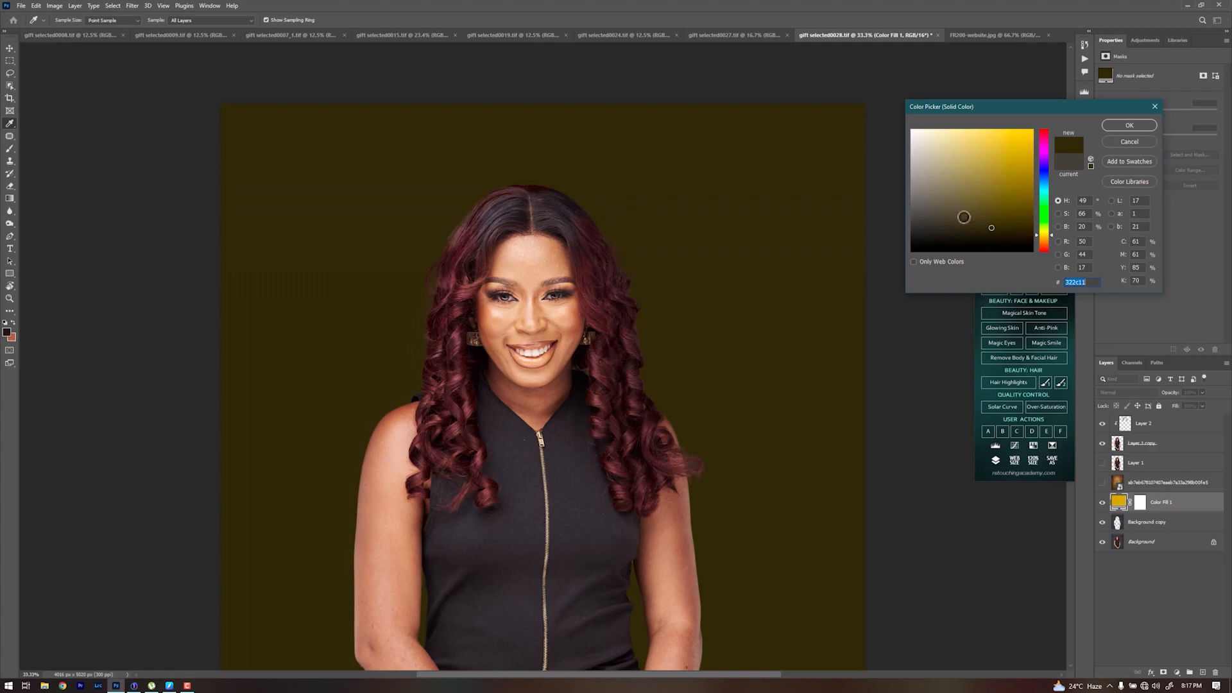
left_click(955, 243)
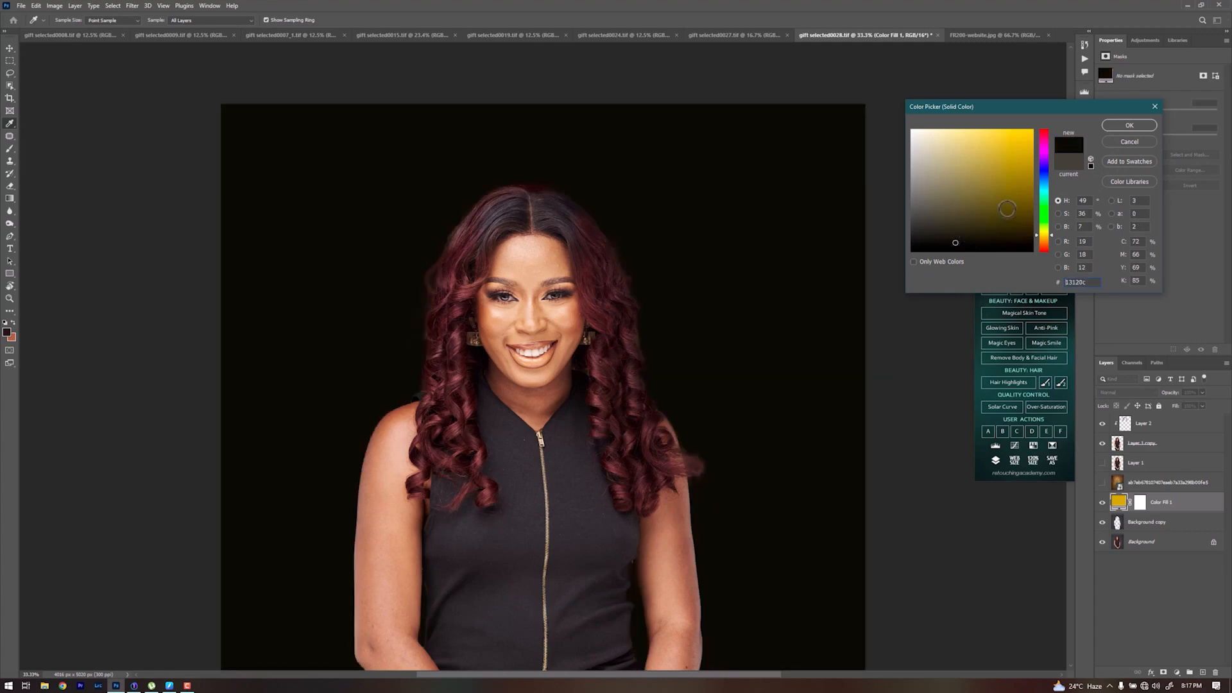
left_click(1115, 142)
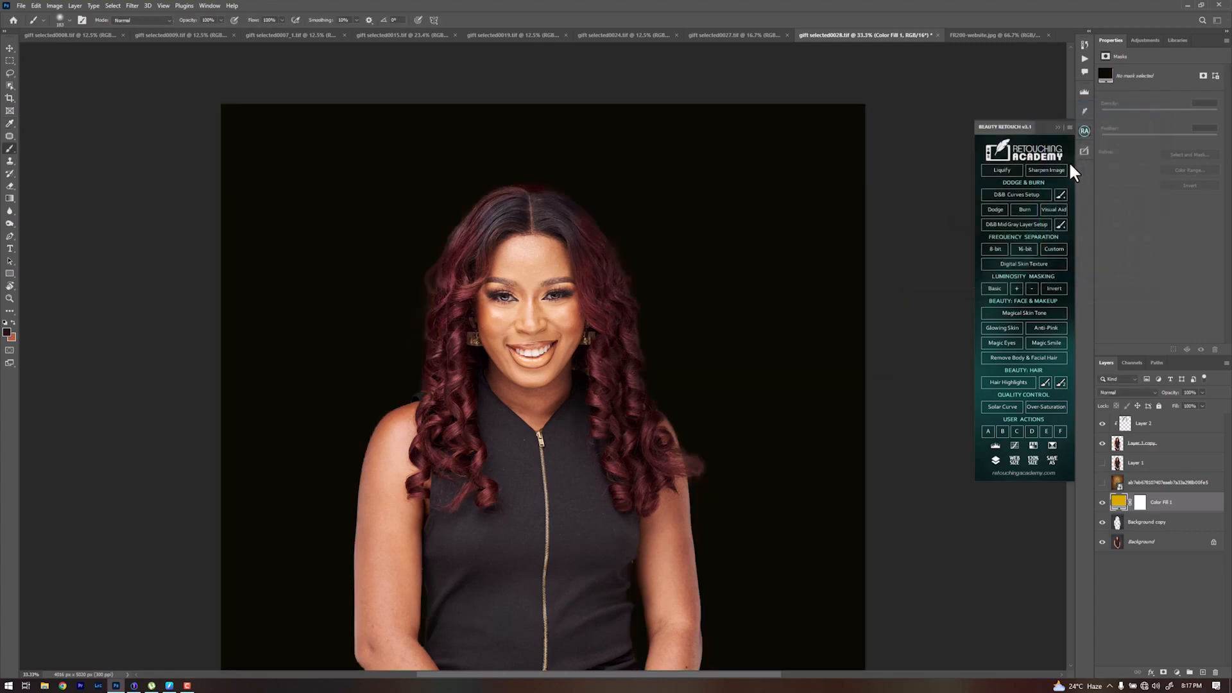
key("ctrl+z")
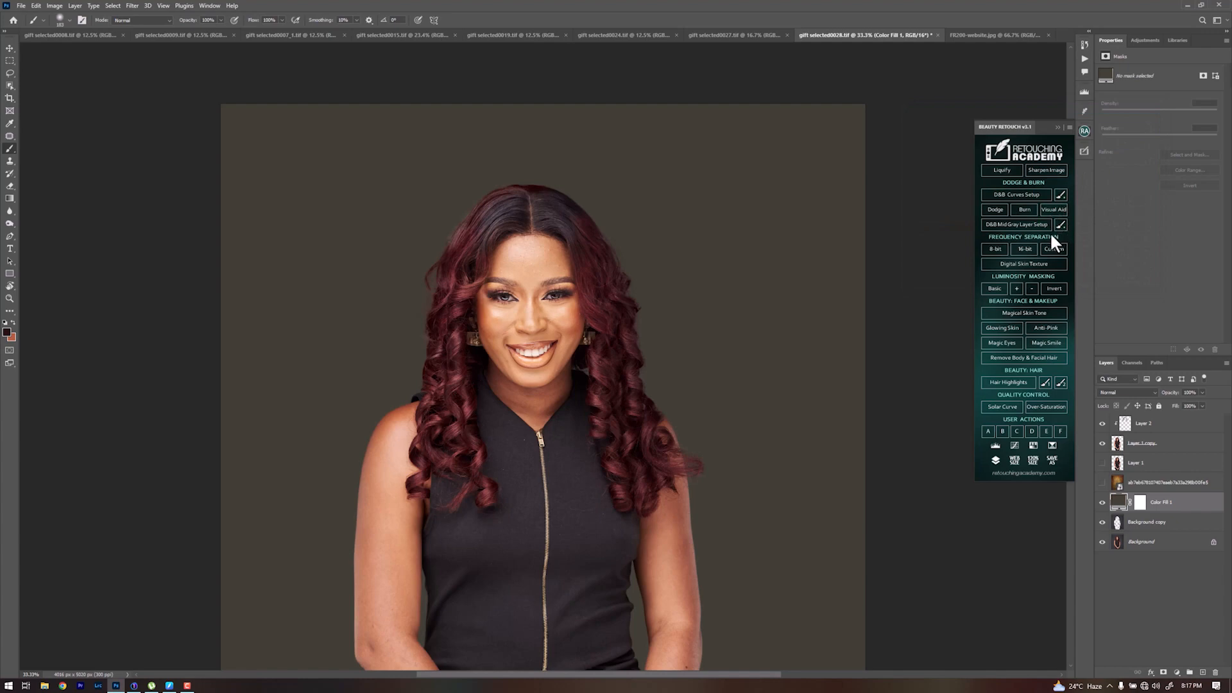